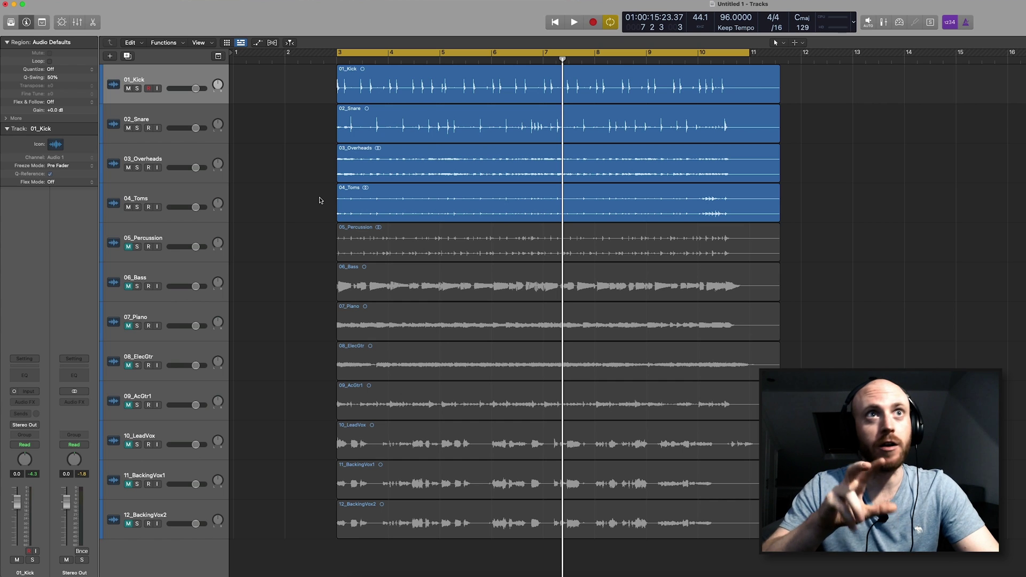
Step: Play the four drum tracks from bar 3 and stop just past bar 5
{"action": "key", "text": "space"}
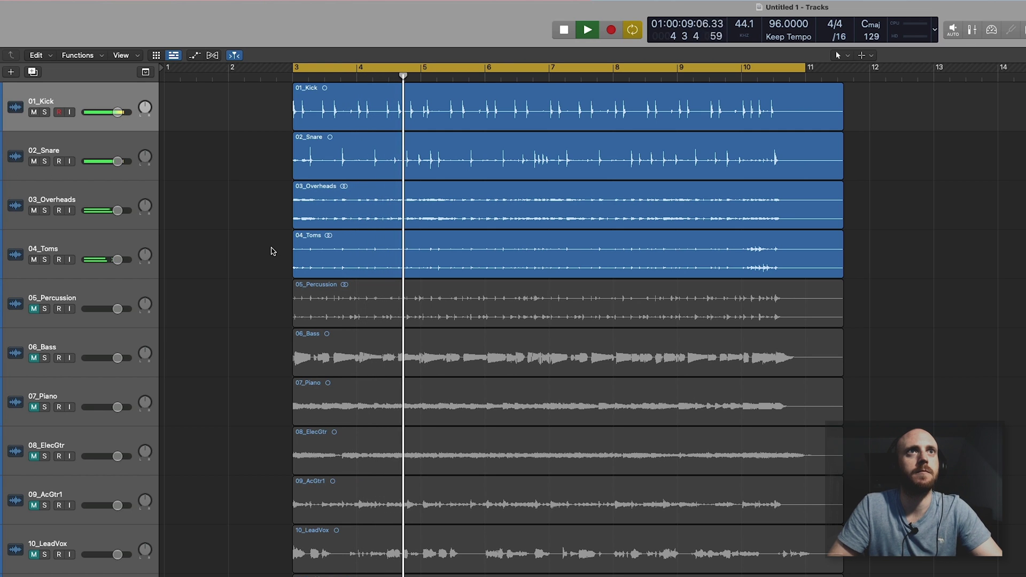
{"action": "key", "text": "space"}
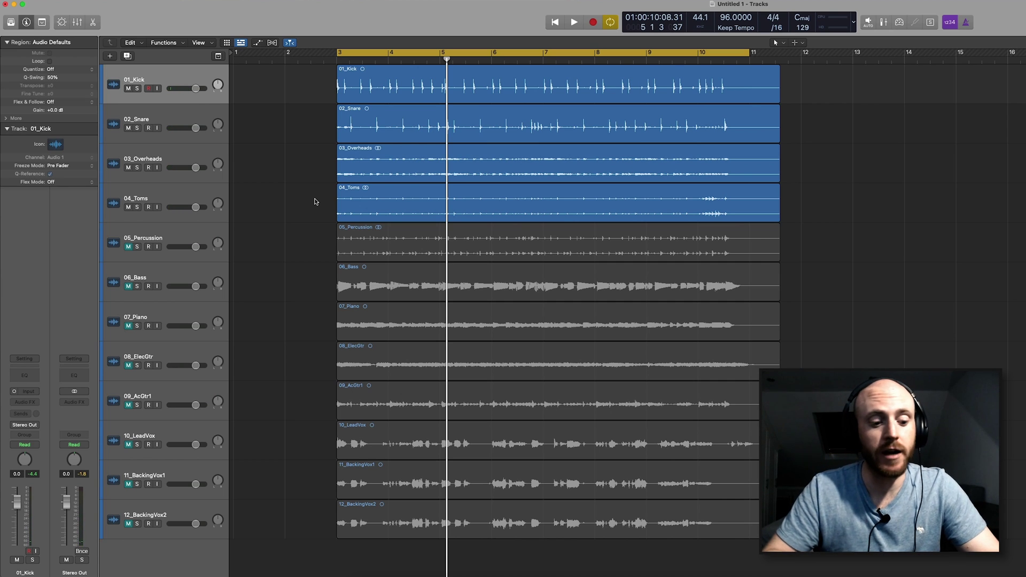
Step: In the mixer, assign Kick, Snare, Overheads and Toms to a new Group 1 named DRUMS
{"action": "key", "text": "x"}
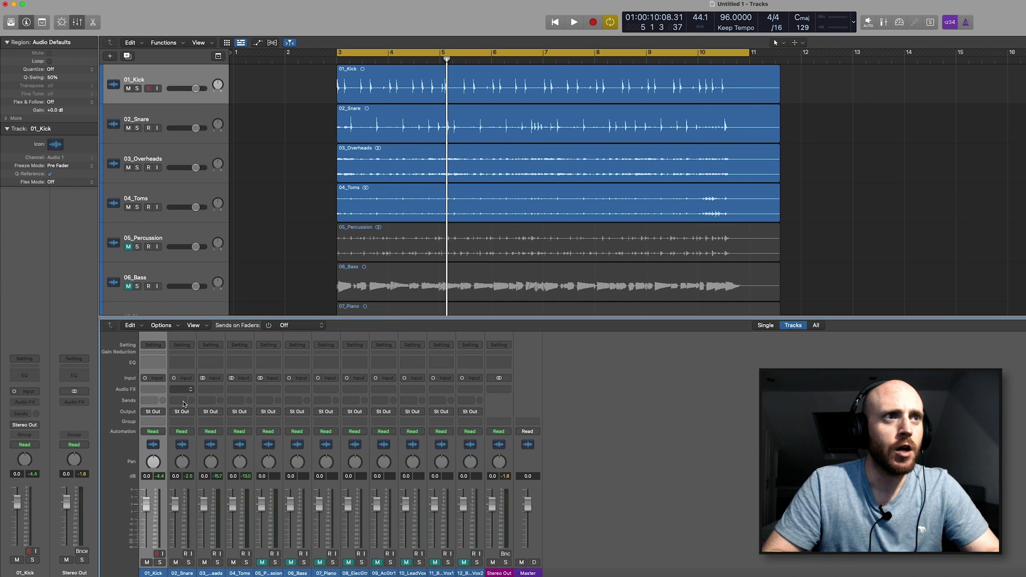
{"action": "key", "text": "super+a"}
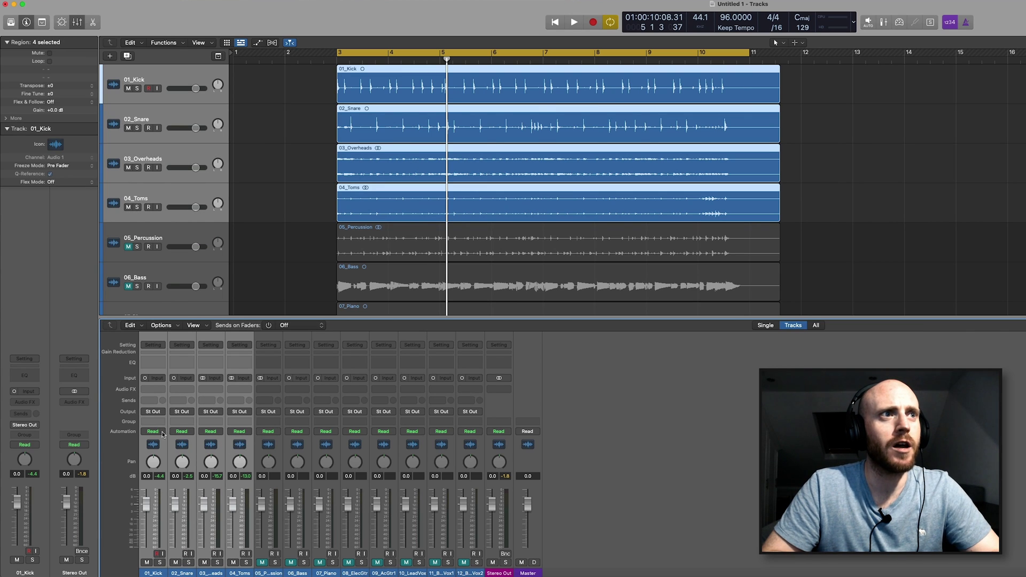
{"action": "left_click", "coordinate": [155, 422]}
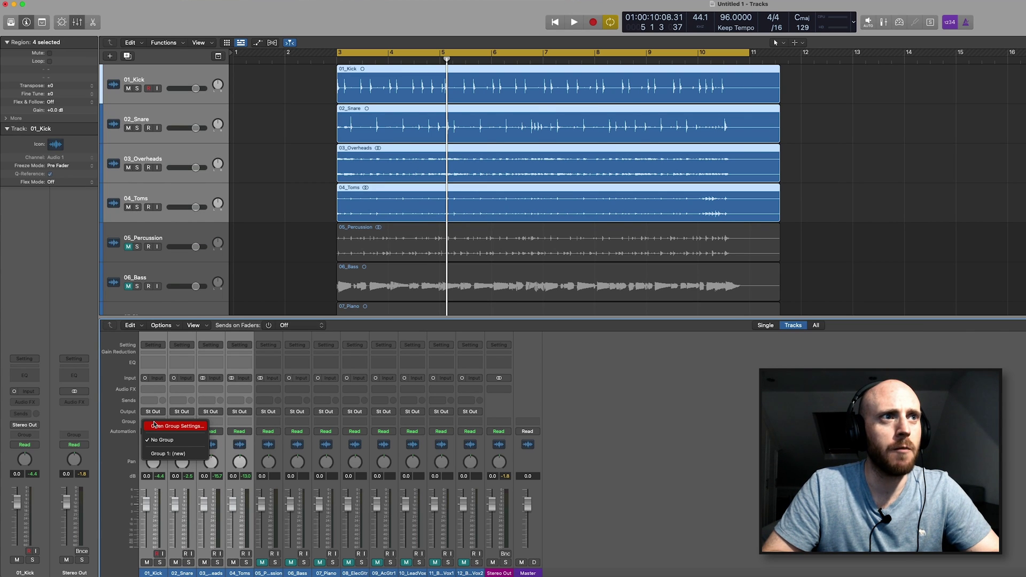
{"action": "left_click", "coordinate": [170, 453]}
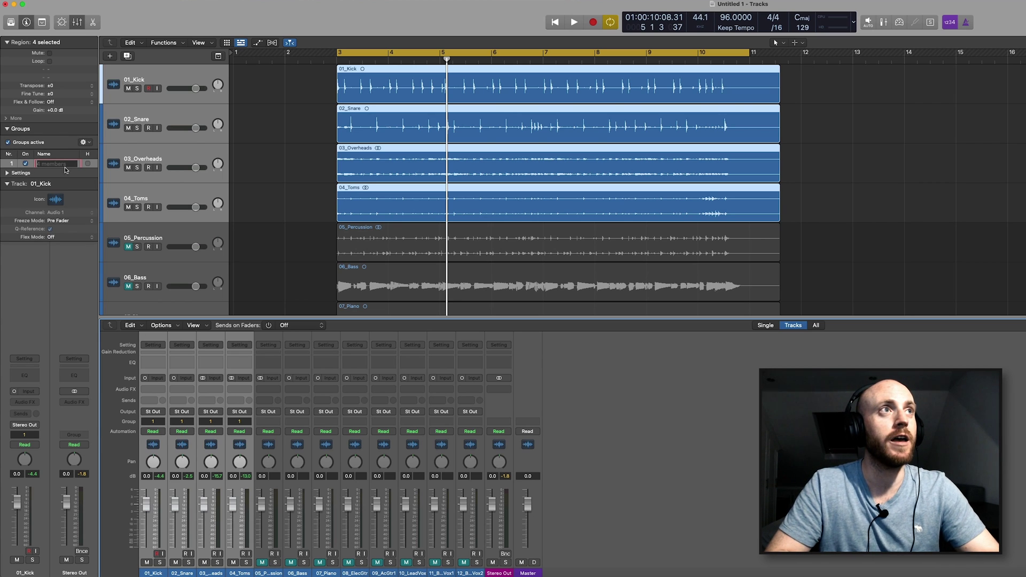
{"action": "type", "text": "DRUMS"}
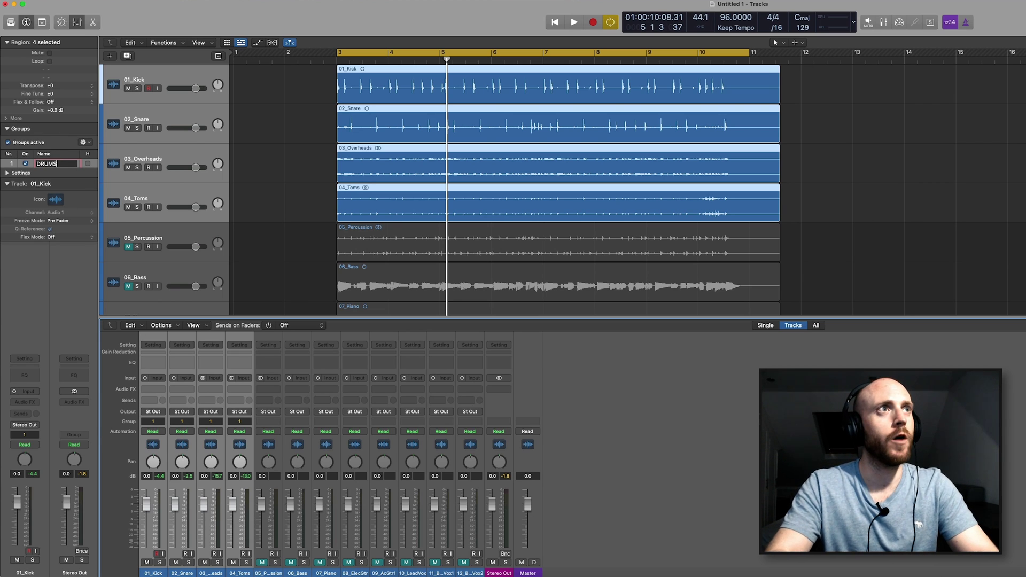
{"action": "key", "text": "Return"}
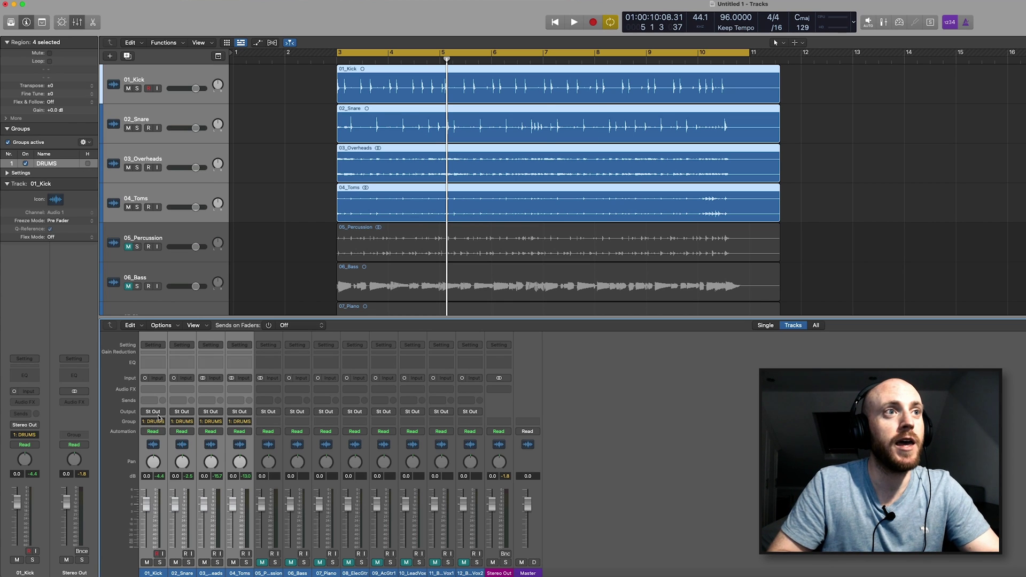
Step: Browse the mixer strip's Channel Strip Components menu and close it without changes
{"action": "right_click", "coordinate": [142, 447]}
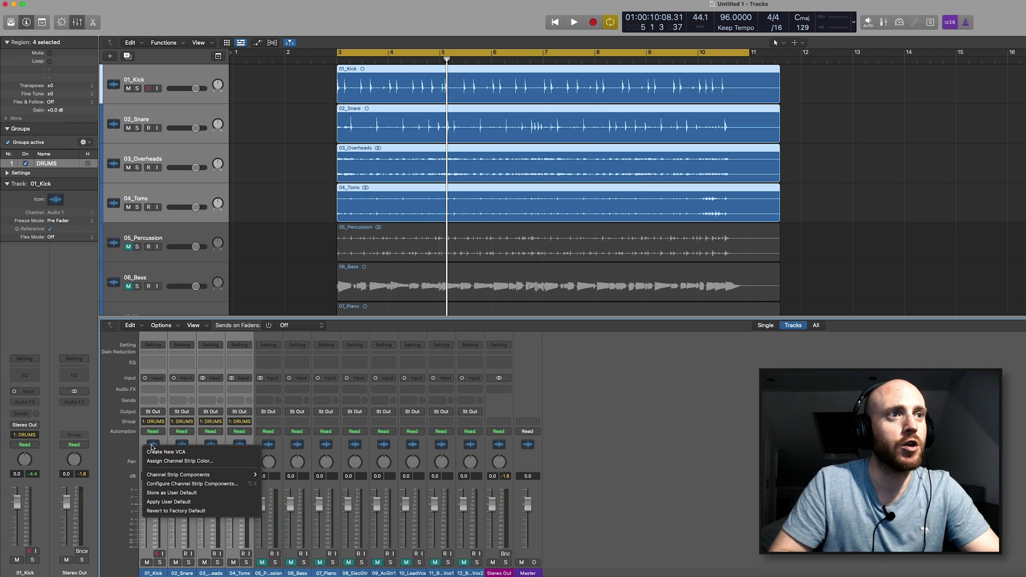
{"action": "mouse_move", "coordinate": [175, 473]}
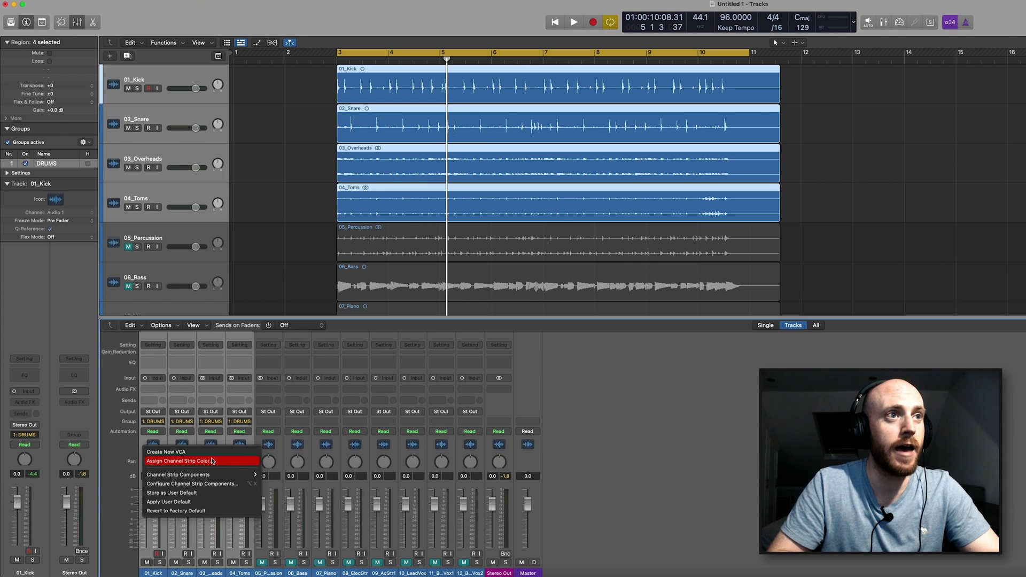
{"action": "left_click", "coordinate": [144, 451]}
{"action": "right_click", "coordinate": [143, 451]}
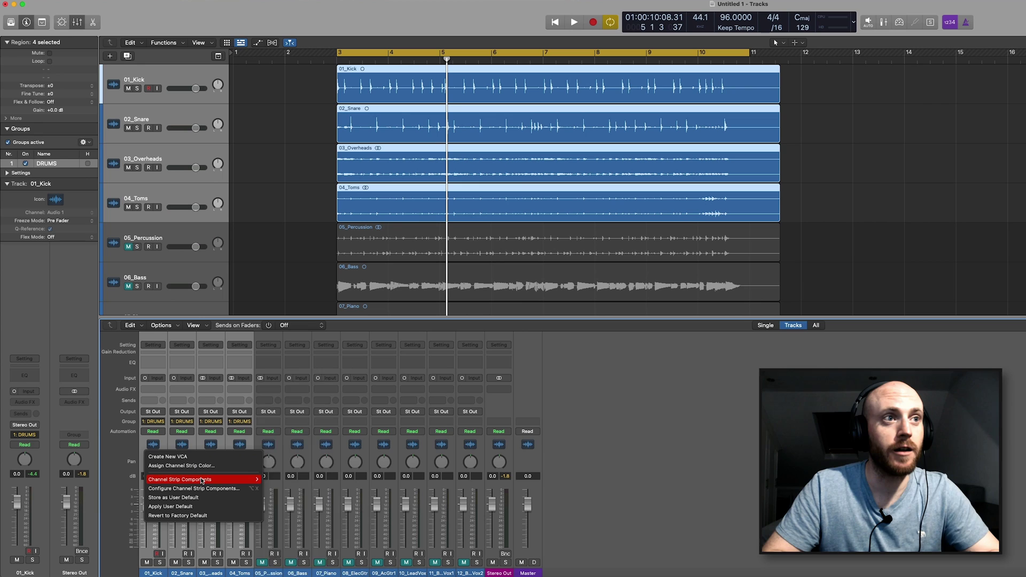
{"action": "mouse_move", "coordinate": [203, 481]}
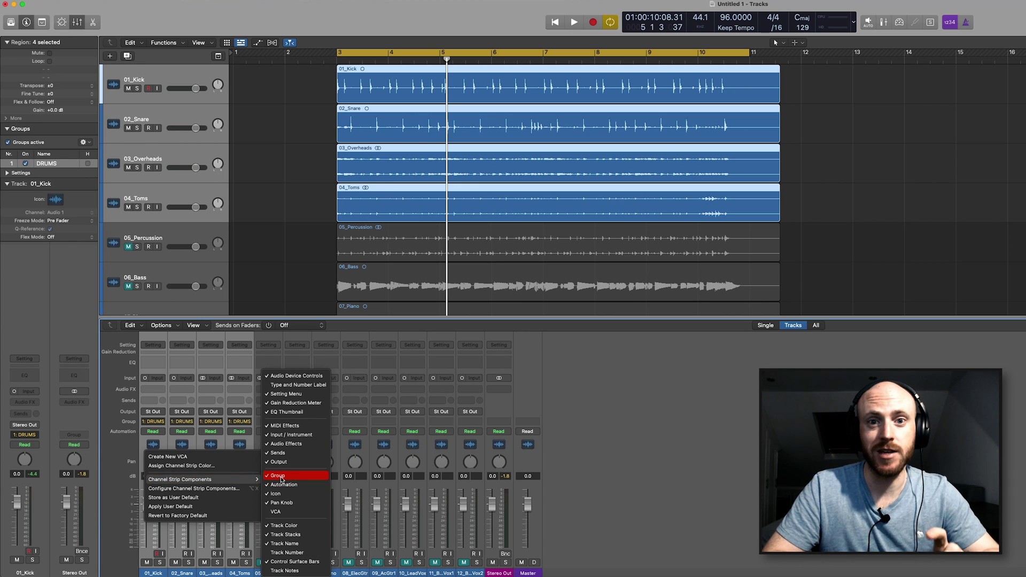
{"action": "left_click", "coordinate": [125, 446]}
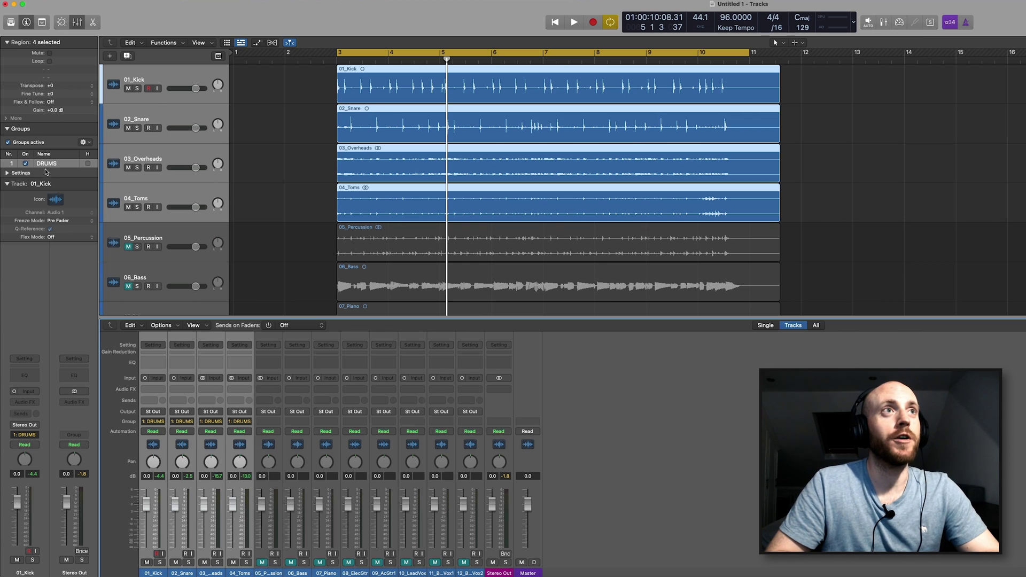
Step: Test linked volume (-5.7 dB), mute and pan (-23) on DRUMS, then unlink all three
{"action": "left_click", "coordinate": [8, 173]}
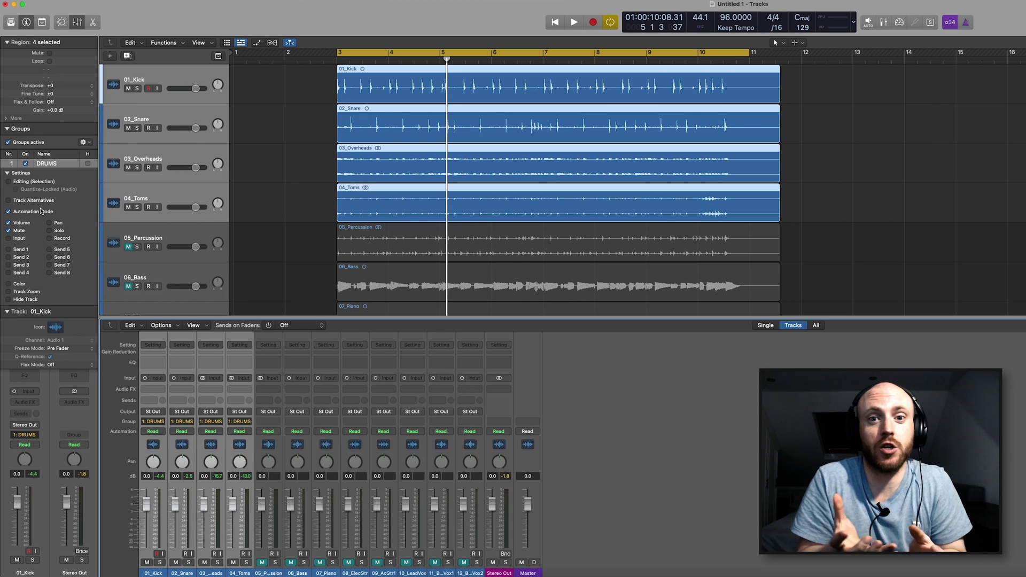
{"action": "left_click", "coordinate": [8, 230]}
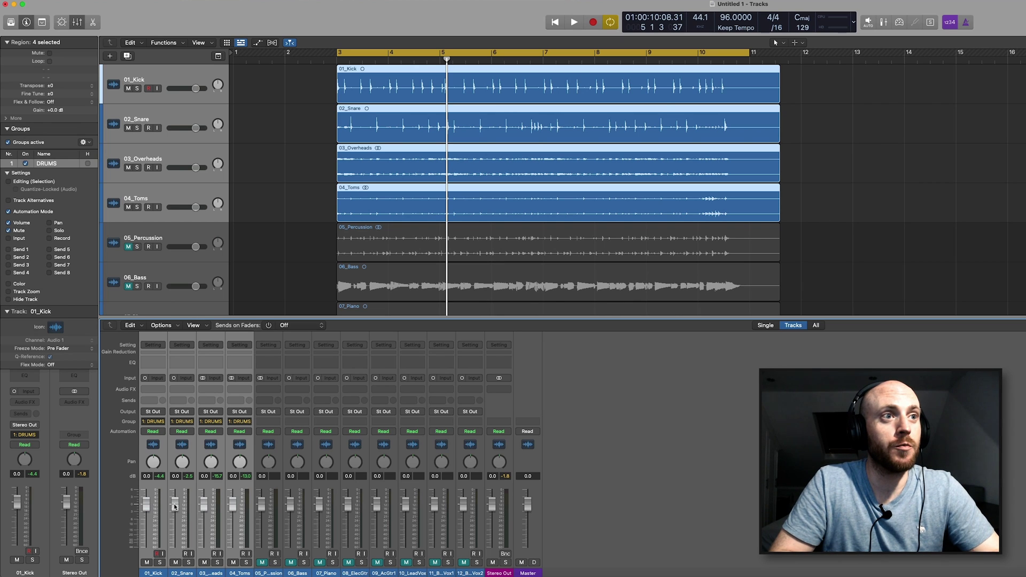
{"action": "mouse_move", "coordinate": [178, 504]}
{"action": "left_mouse_down"}
{"action": "mouse_move", "coordinate": [179, 518]}
{"action": "mouse_move", "coordinate": [175, 502]}
{"action": "left_mouse_up"}
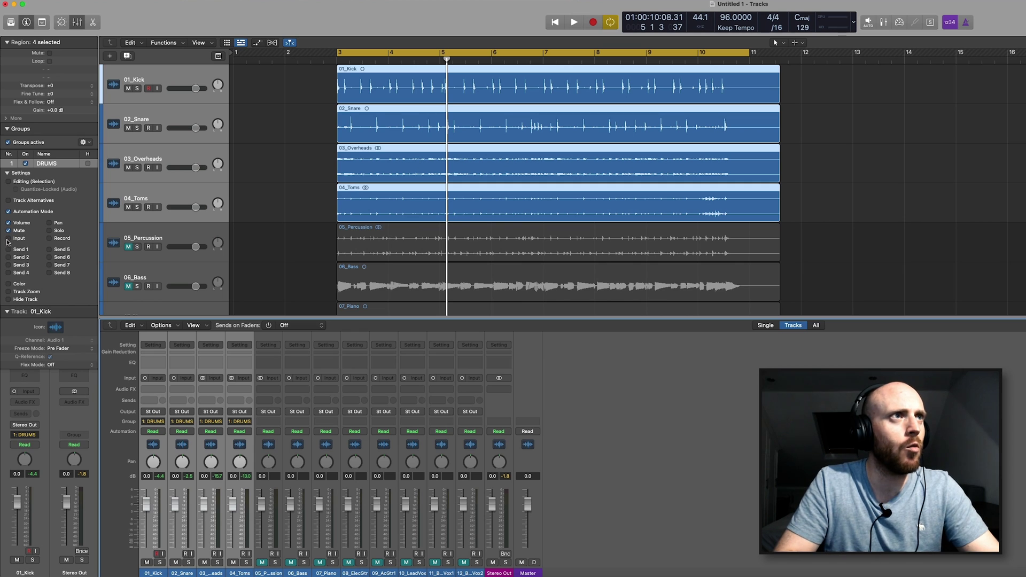
{"action": "left_click", "coordinate": [49, 224]}
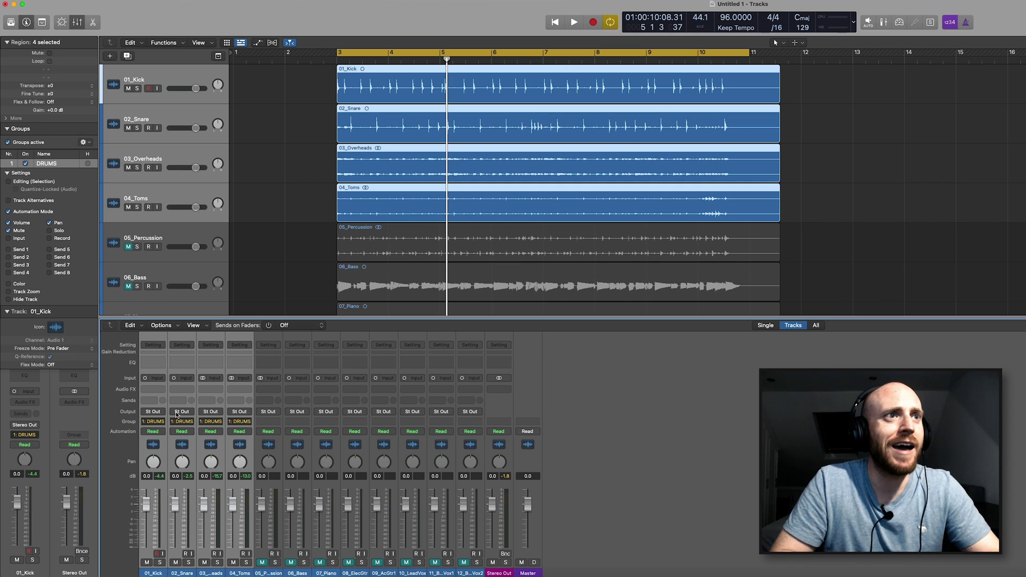
{"action": "mouse_move", "coordinate": [182, 462]}
{"action": "left_mouse_down"}
{"action": "mouse_move", "coordinate": [181, 472]}
{"action": "mouse_move", "coordinate": [181, 462]}
{"action": "left_mouse_up"}
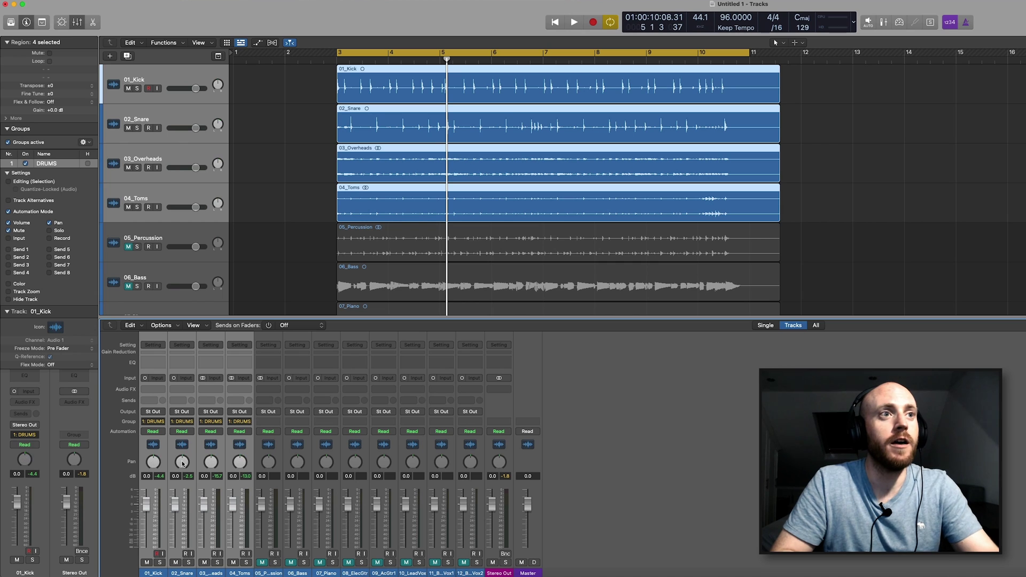
{"action": "left_click", "coordinate": [49, 223]}
{"action": "left_click", "coordinate": [8, 223]}
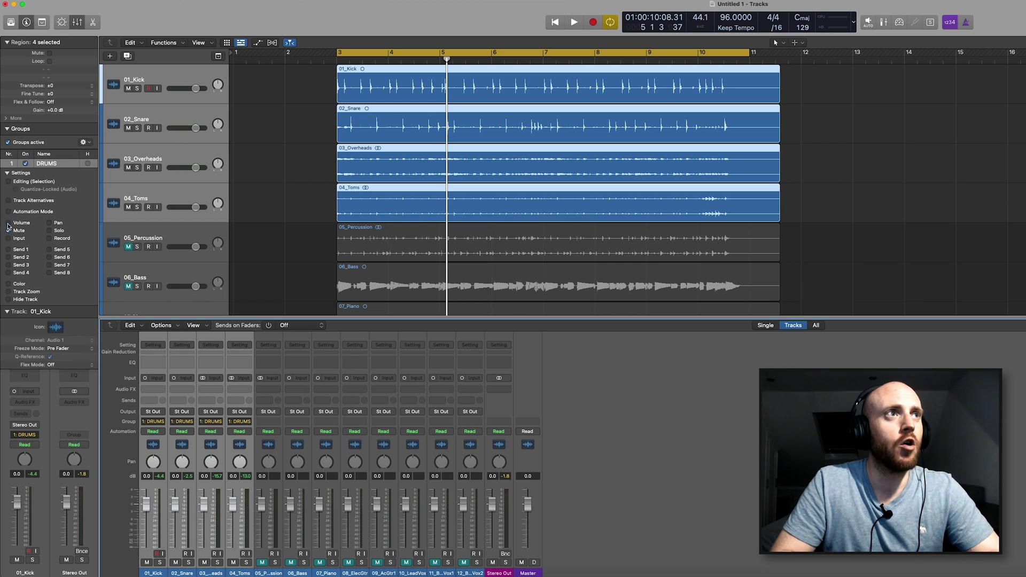
{"action": "left_click", "coordinate": [8, 230]}
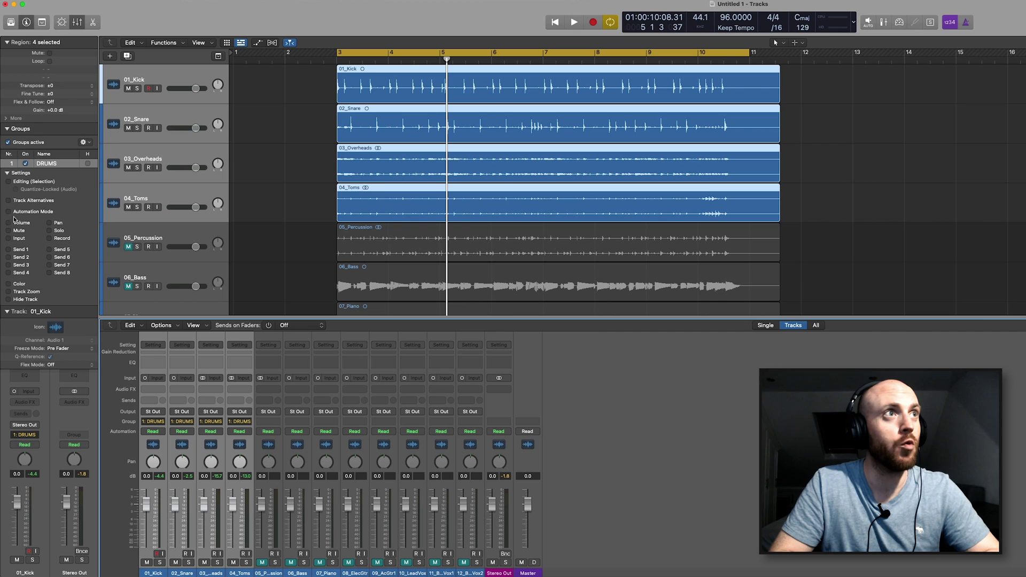
Step: Link Editing (Selection) and Quantize-Locked (Audio) in the DRUMS group settings
{"action": "left_click", "coordinate": [8, 181]}
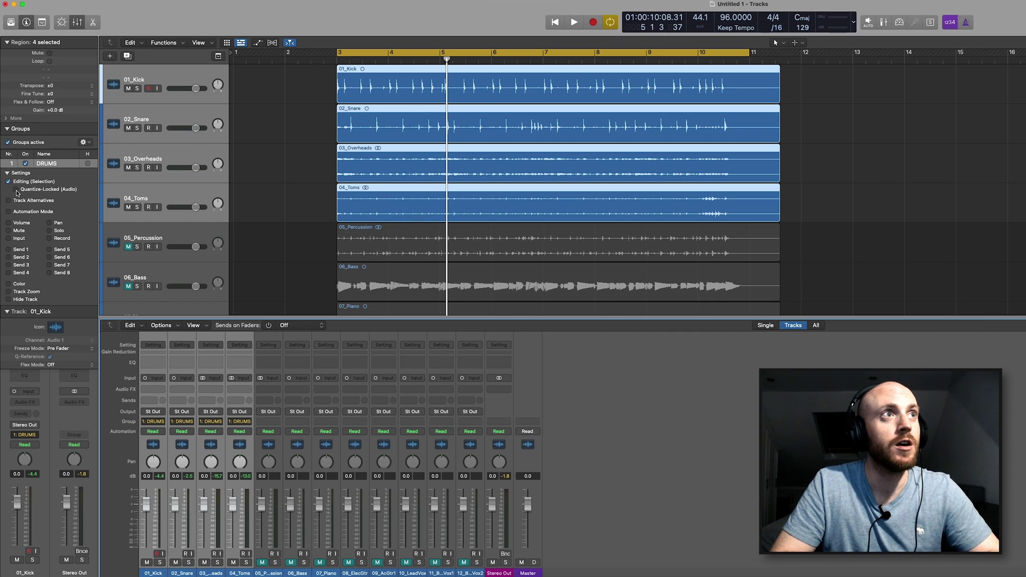
{"action": "left_click", "coordinate": [15, 189]}
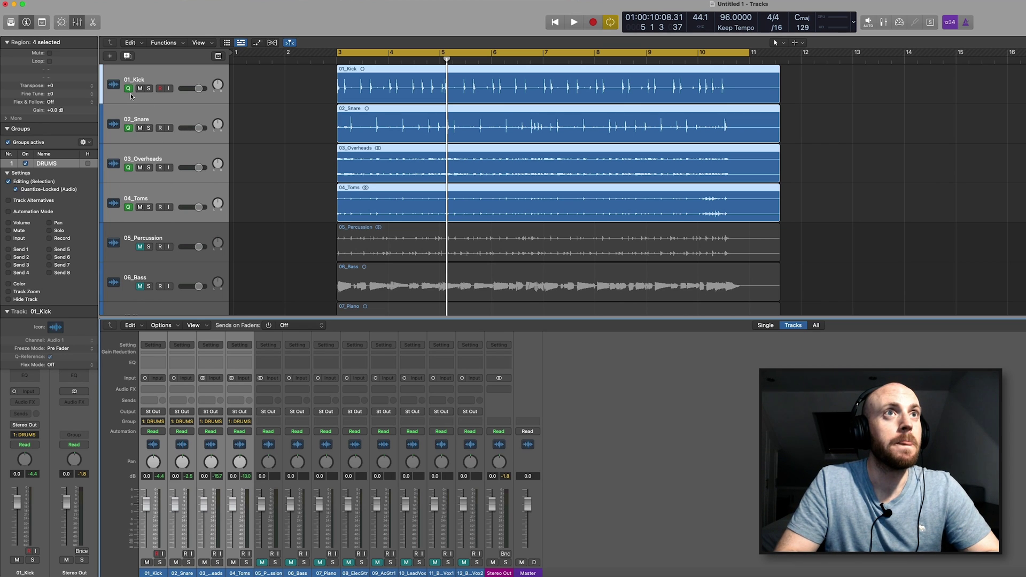
{"action": "left_click", "coordinate": [16, 189]}
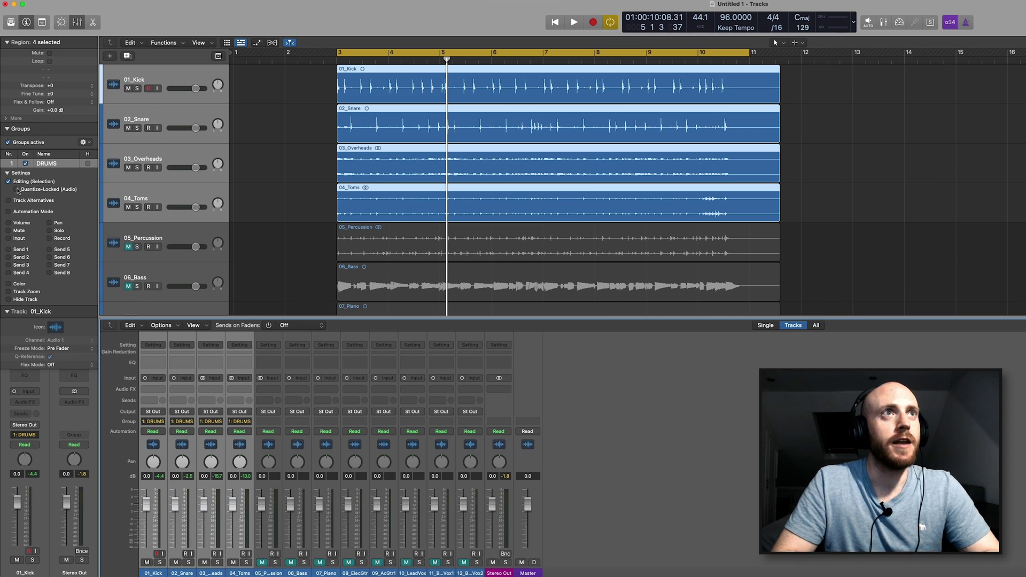
{"action": "left_click", "coordinate": [16, 189]}
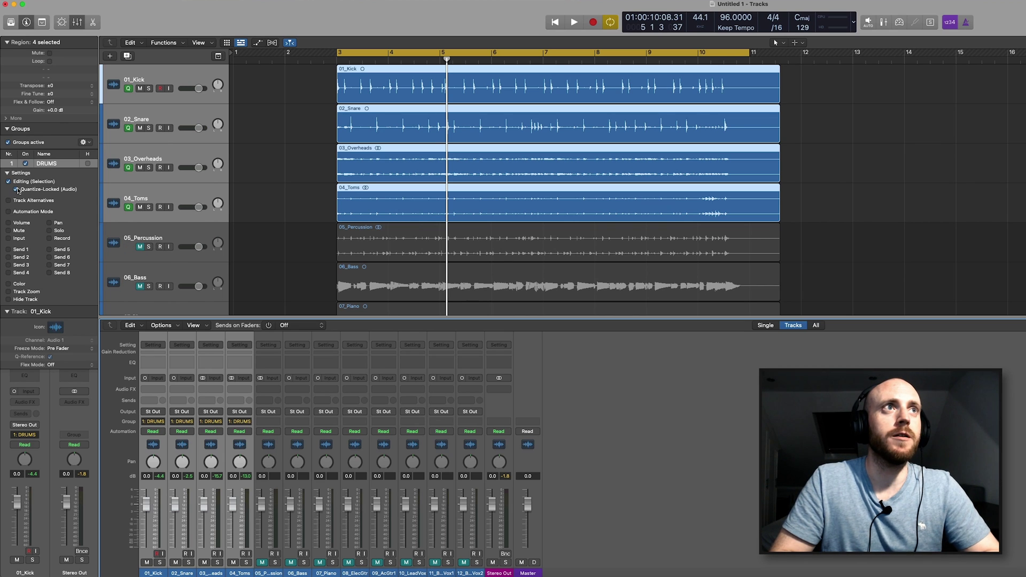
{"action": "left_click", "coordinate": [181, 154]}
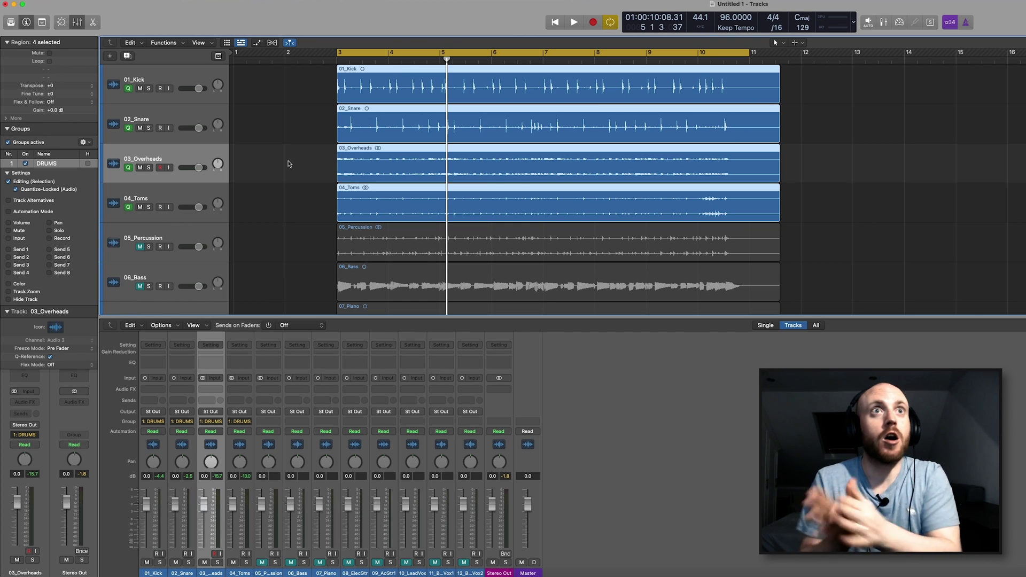
Step: Disable Q-Reference on 03_Overheads and deselect the drum regions
{"action": "left_click", "coordinate": [128, 169]}
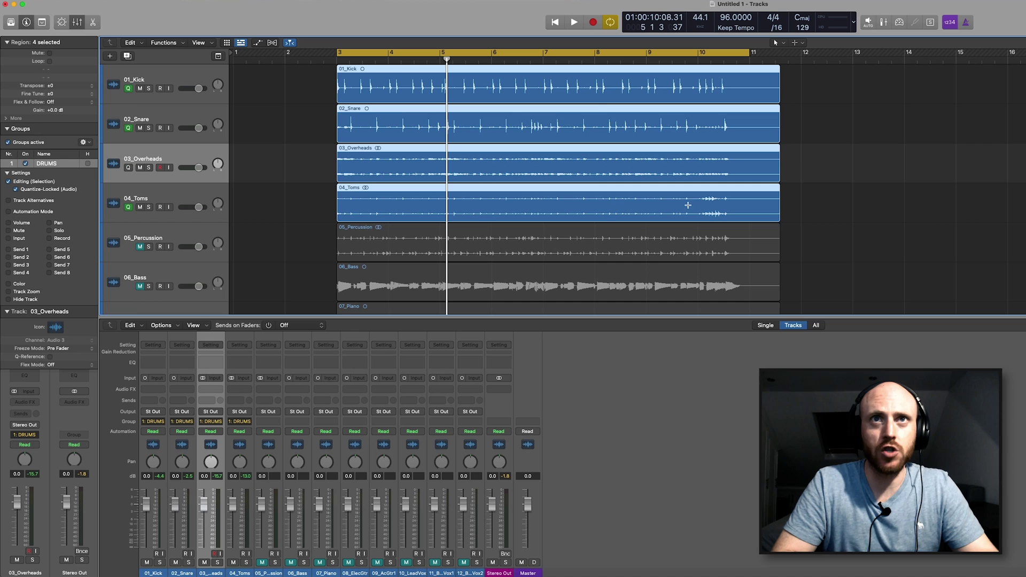
{"action": "left_click", "coordinate": [320, 200]}
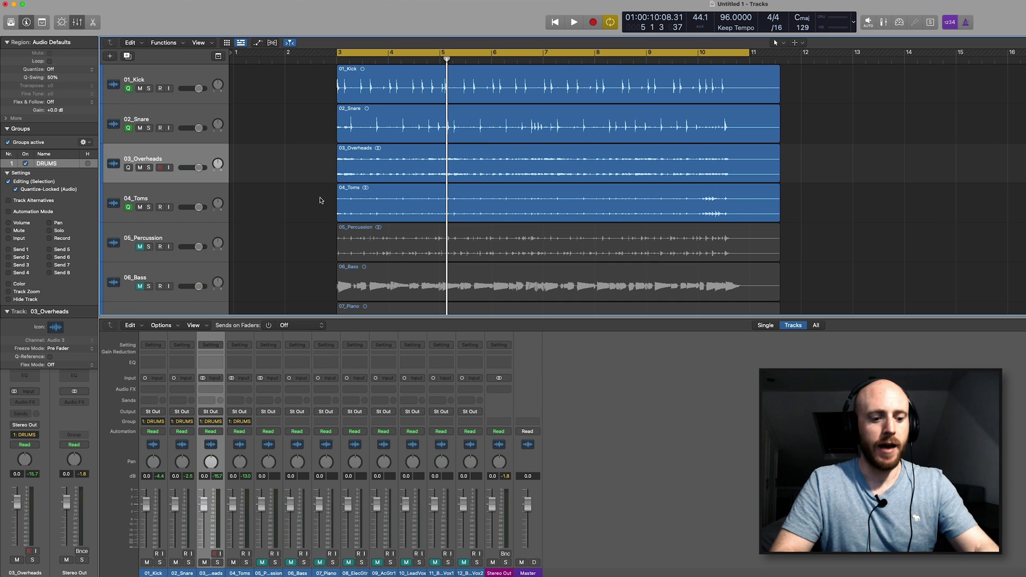
Step: Close the mixer and enable Flex in Slicing mode on the Kick, Snare, Overheads and Toms tracks
{"action": "key", "text": "x"}
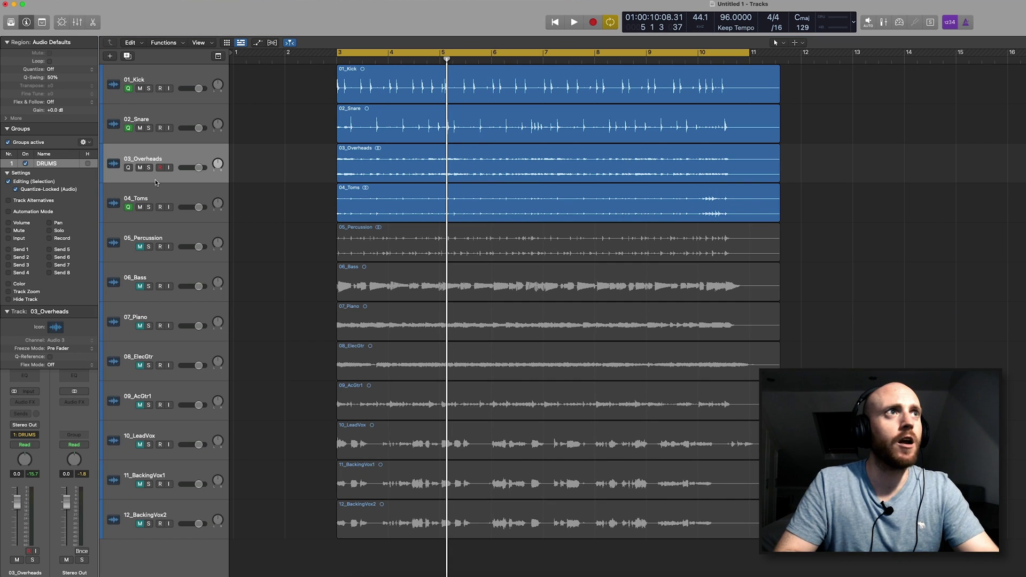
{"action": "left_click", "coordinate": [7, 129]}
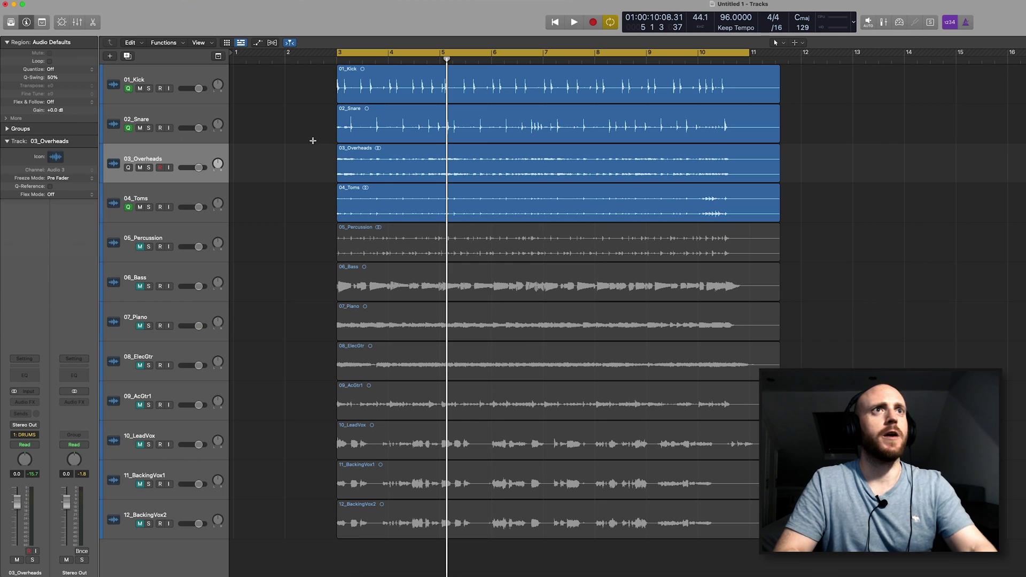
{"action": "key", "text": "super+Right"}
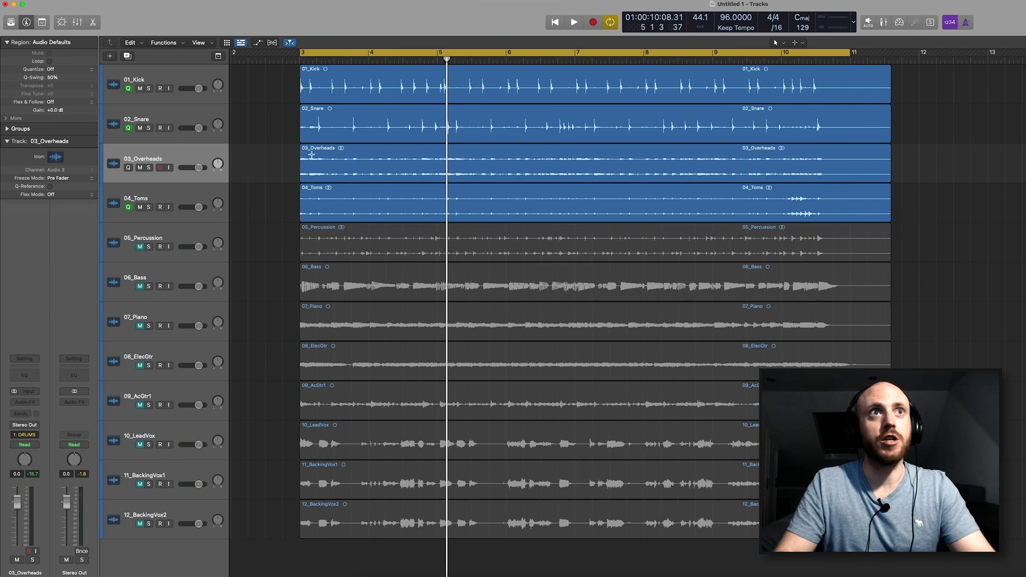
{"action": "left_click", "coordinate": [273, 43]}
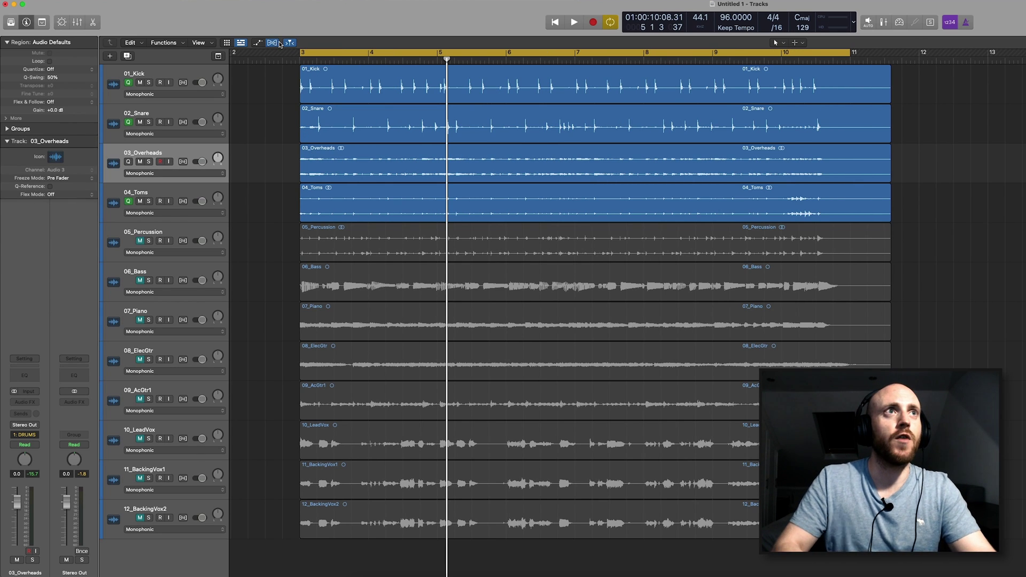
{"action": "left_click", "coordinate": [182, 83]}
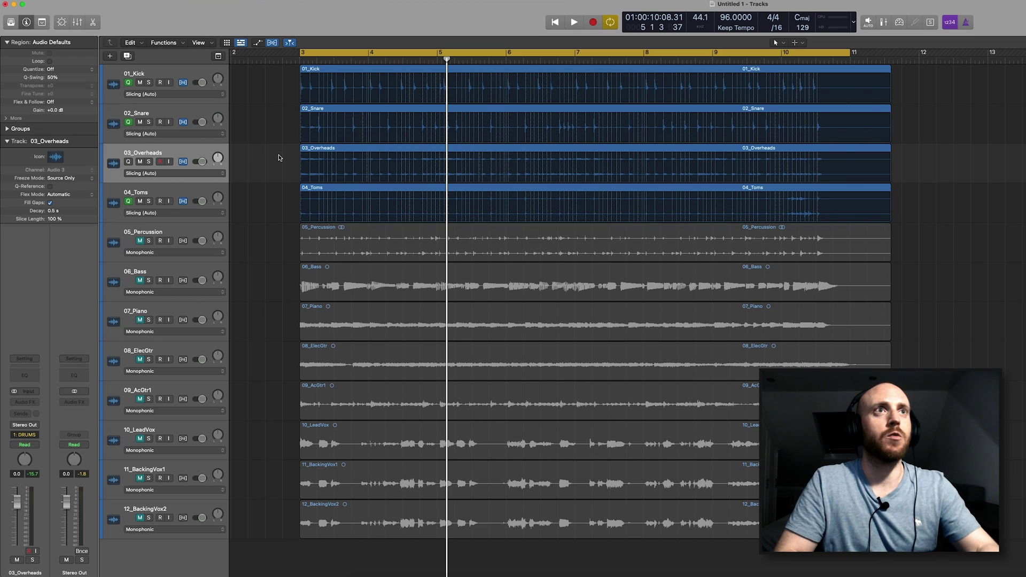
Step: Select the four grouped drum regions and play them back to just past bar 10
{"action": "left_click", "coordinate": [322, 148]}
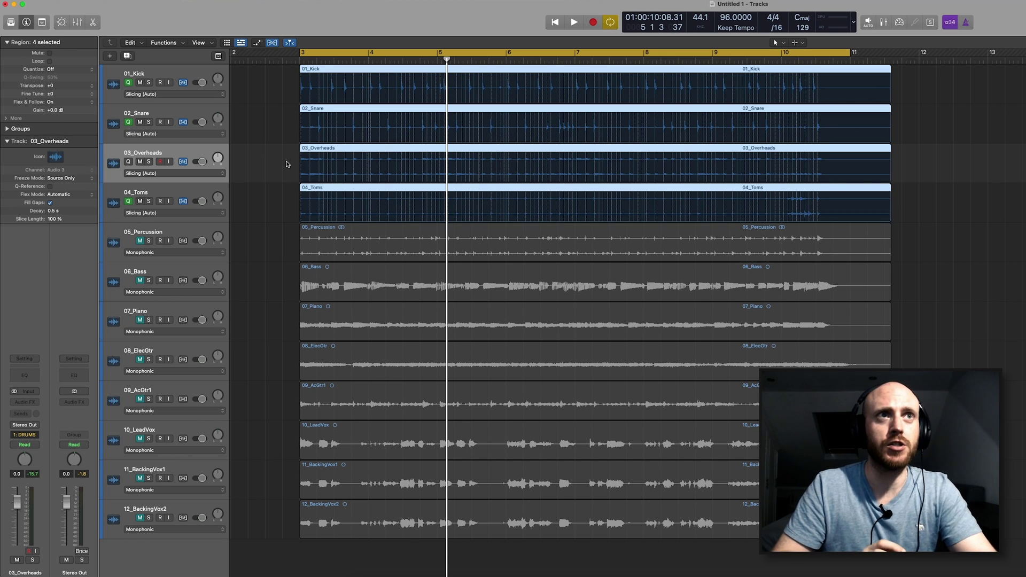
{"action": "key", "text": "space"}
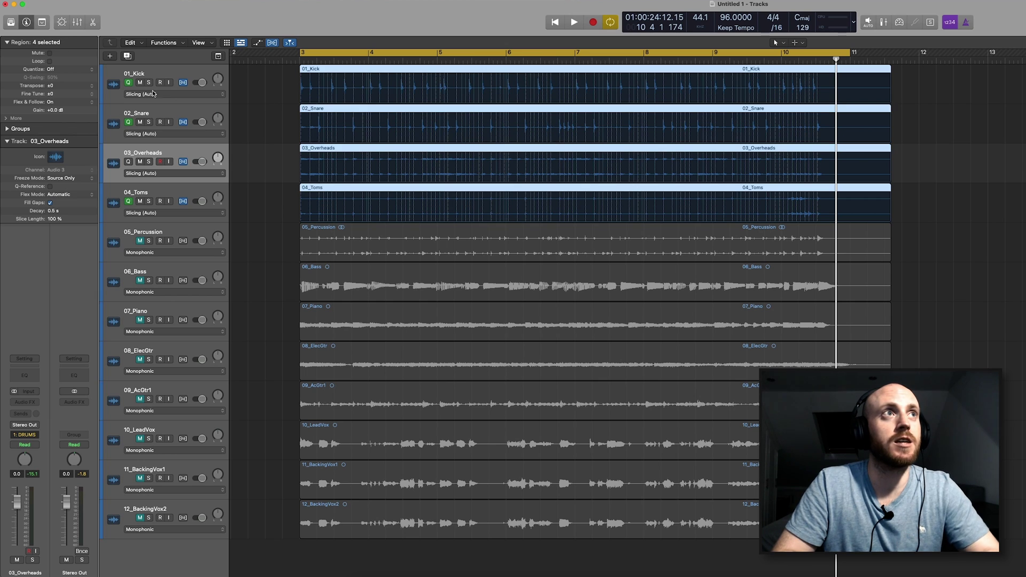
Step: Quantize the four drum regions to 1/16 Note
{"action": "left_click", "coordinate": [84, 70]}
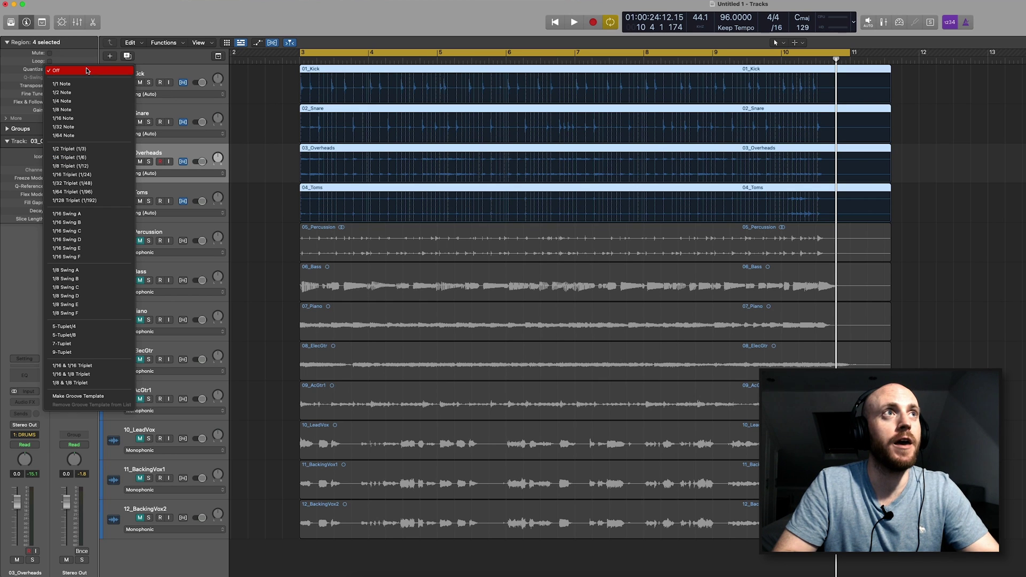
{"action": "left_click", "coordinate": [74, 118]}
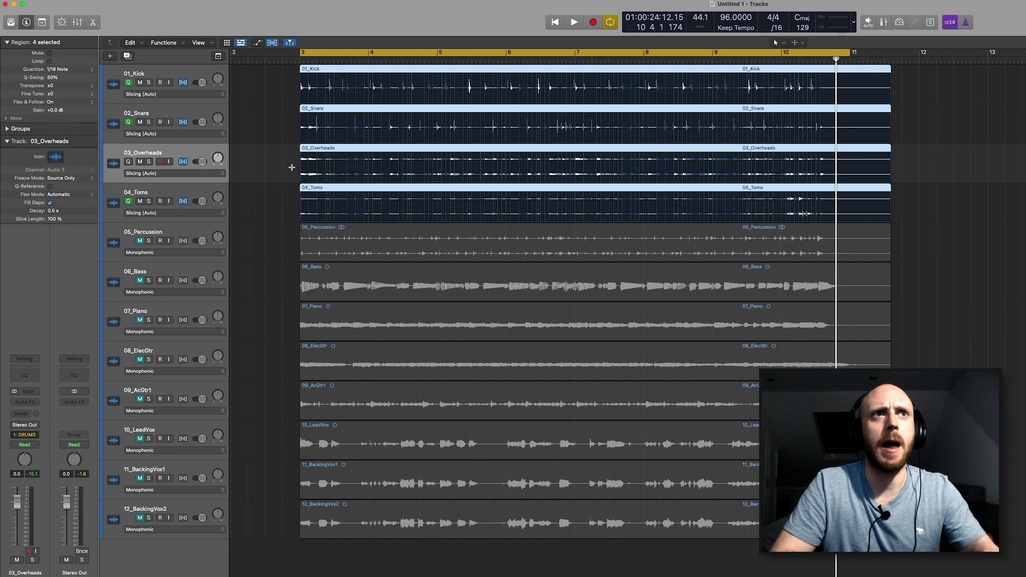
{"action": "left_click", "coordinate": [285, 165]}
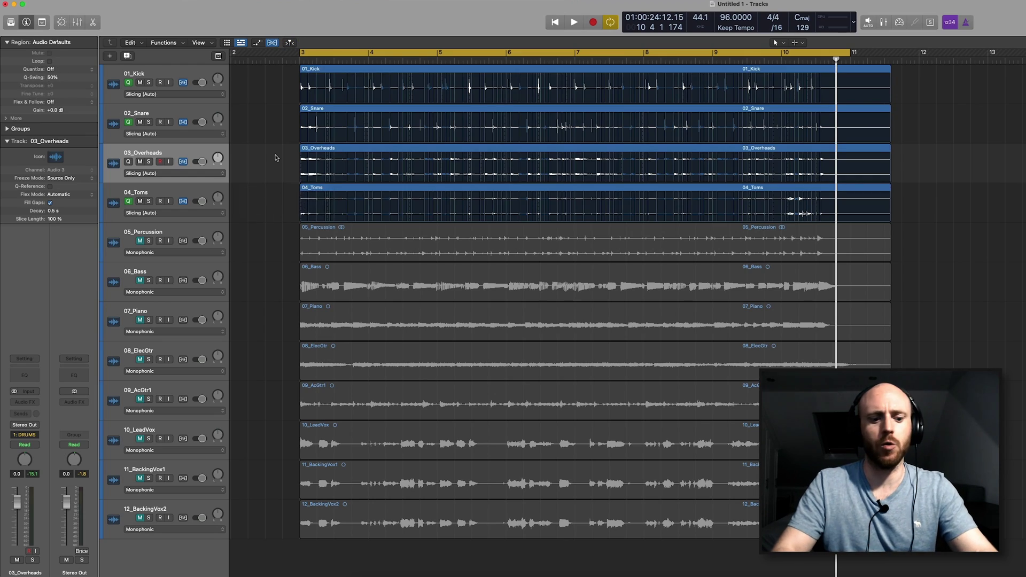
Step: Set a cycle range starting at bar 3 and play the quantized drums in the loop
{"action": "key", "text": "z"}
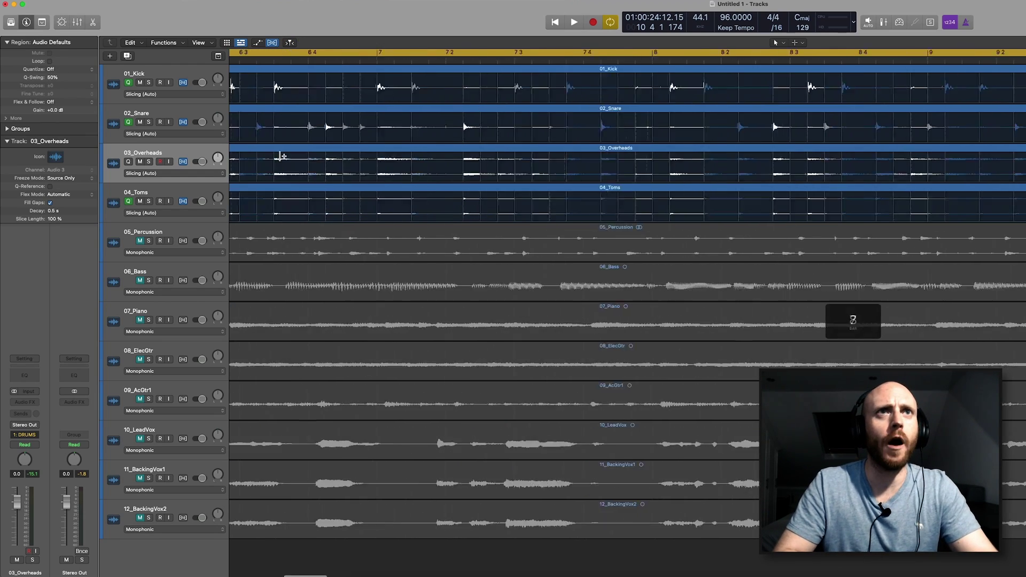
{"action": "scroll", "coordinate": [282, 156], "scroll_direction": "left", "scroll_amount": 15}
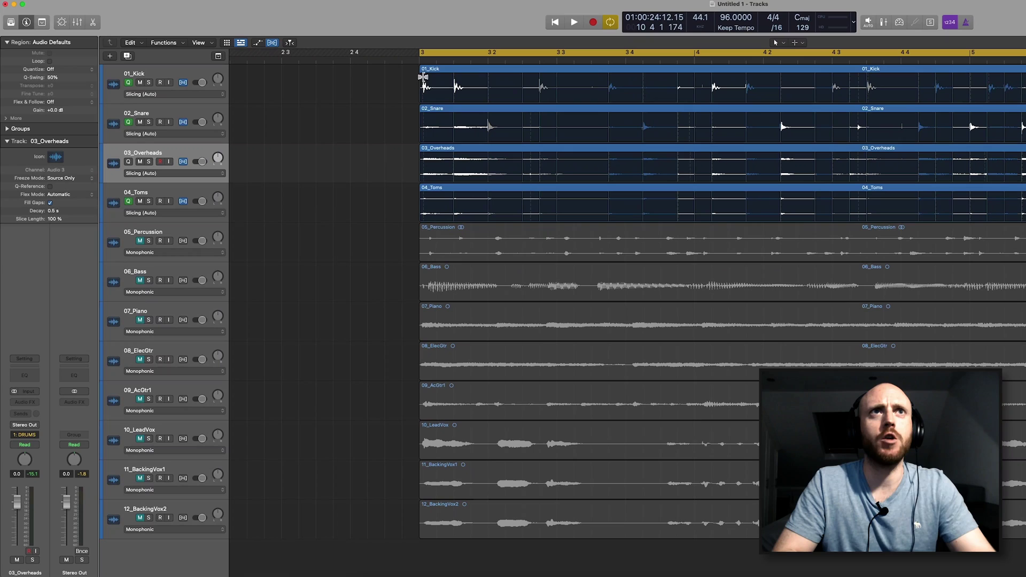
{"action": "left_click", "coordinate": [436, 58]}
{"action": "left_click", "coordinate": [433, 53]}
{"action": "left_click_drag", "start_coordinate": [419, 58], "coordinate": [964, 71]}
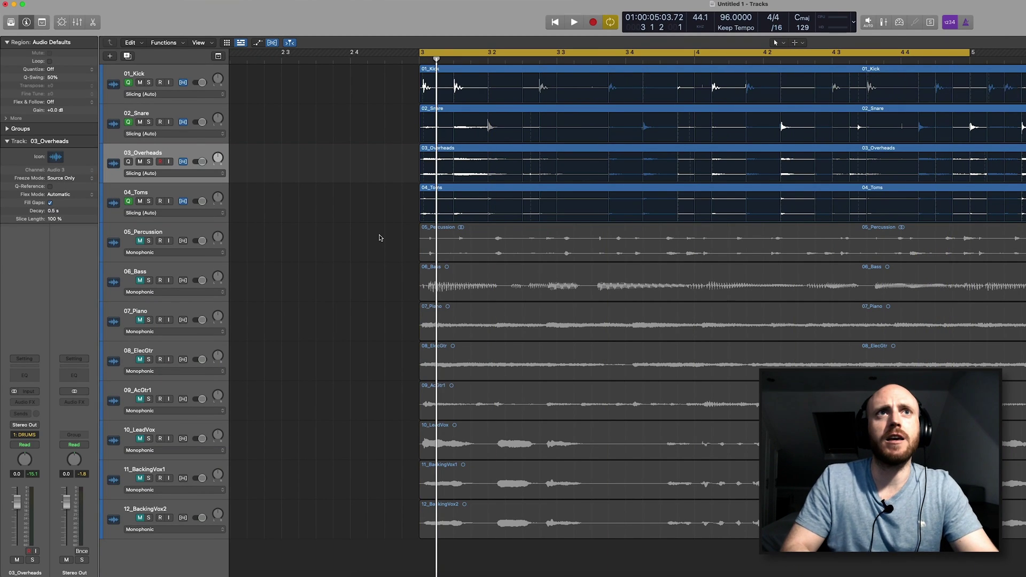
{"action": "scroll", "coordinate": [379, 235], "scroll_direction": "up", "scroll_amount": 5}
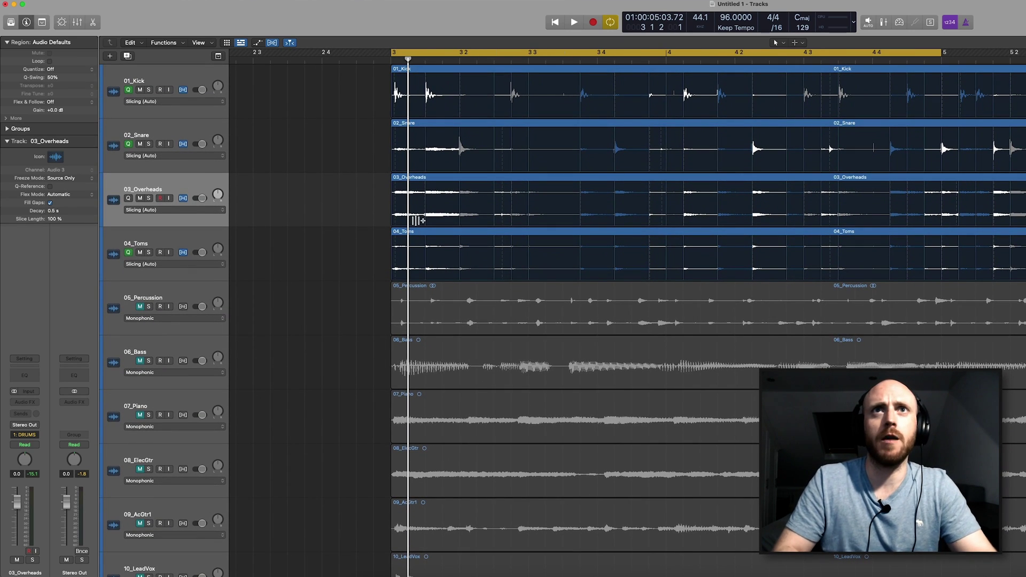
{"action": "key", "text": "space"}
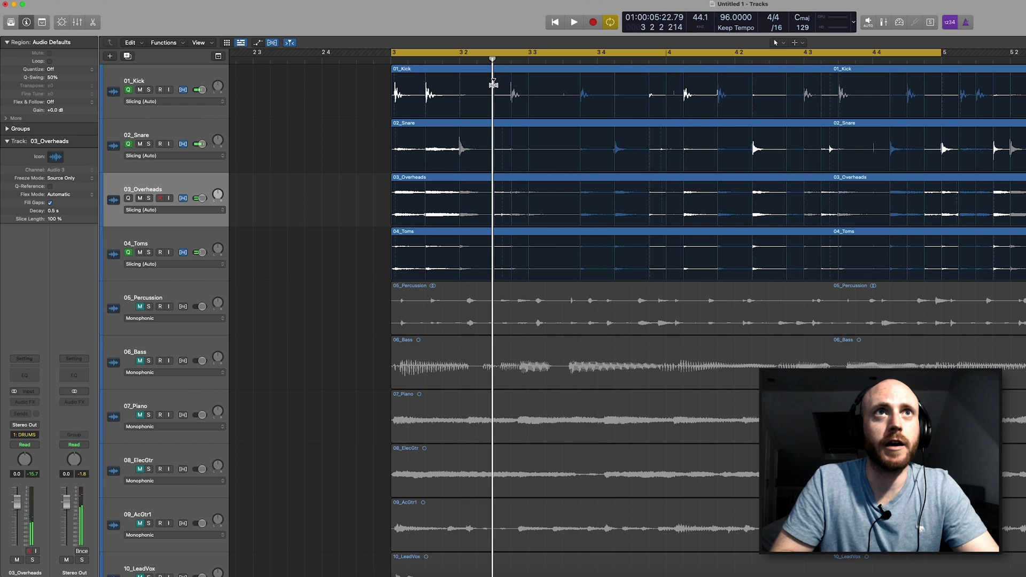
Step: Drag the Kick flex marker near bar 3.2 earlier so all drum tracks shift, then play
{"action": "left_click_drag", "start_coordinate": [494, 60], "coordinate": [416, 62]}
{"action": "left_click", "coordinate": [493, 87]}
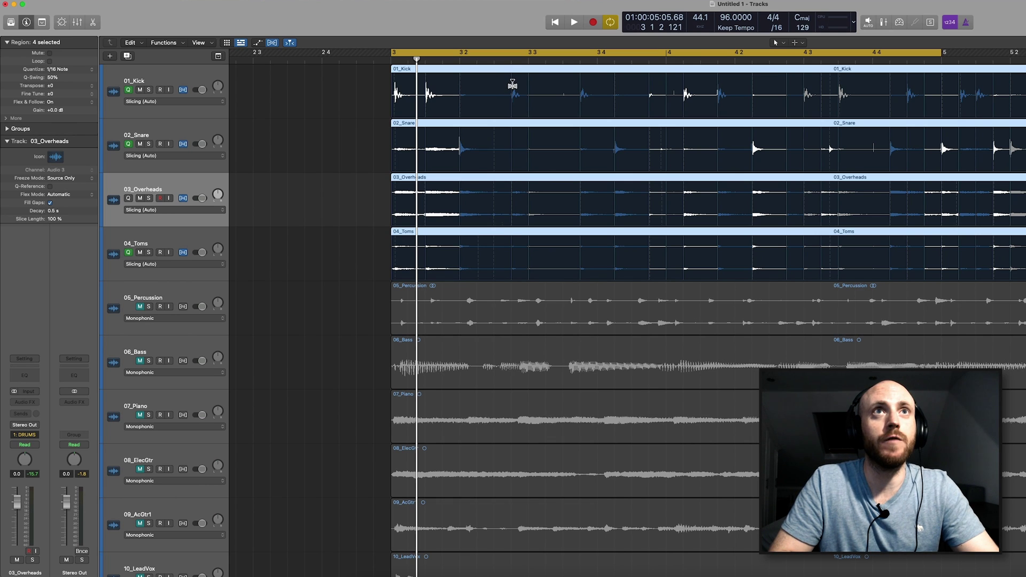
{"action": "left_click_drag", "start_coordinate": [511, 84], "coordinate": [494, 84]}
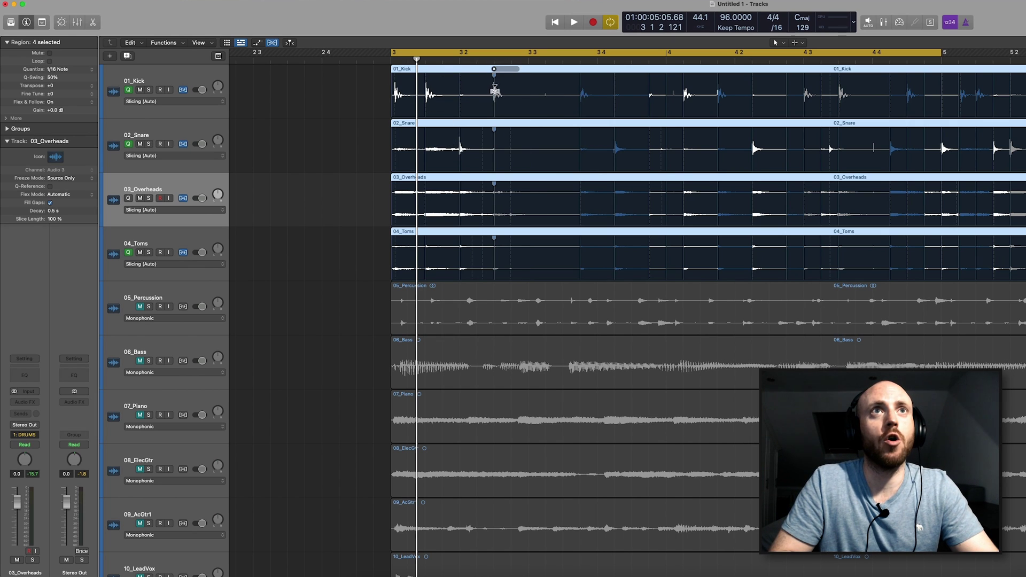
{"action": "mouse_move", "coordinate": [494, 91]}
{"action": "left_mouse_down"}
{"action": "mouse_move", "coordinate": [521, 89]}
{"action": "mouse_move", "coordinate": [494, 91]}
{"action": "left_mouse_up"}
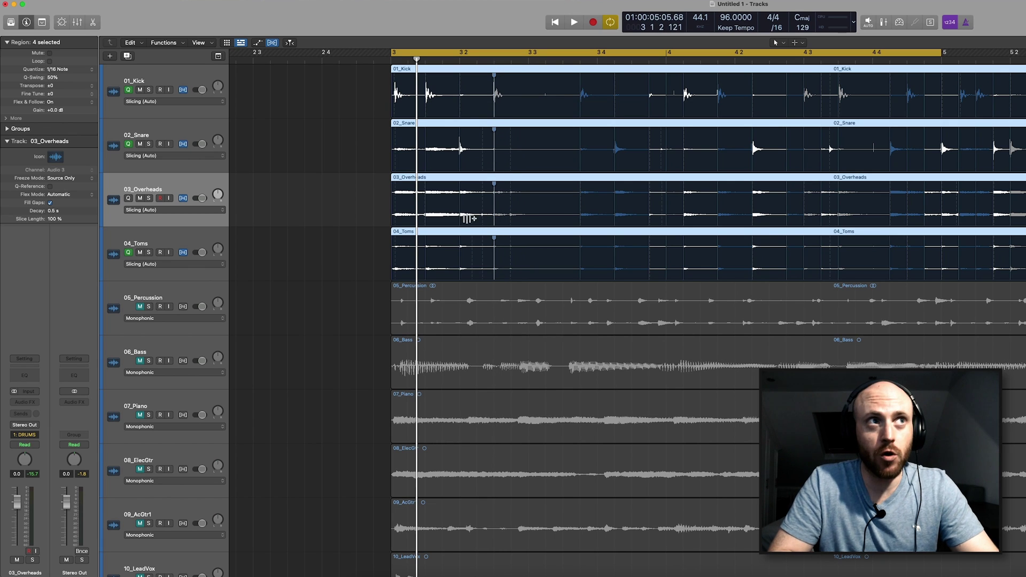
{"action": "left_click", "coordinate": [7, 130]}
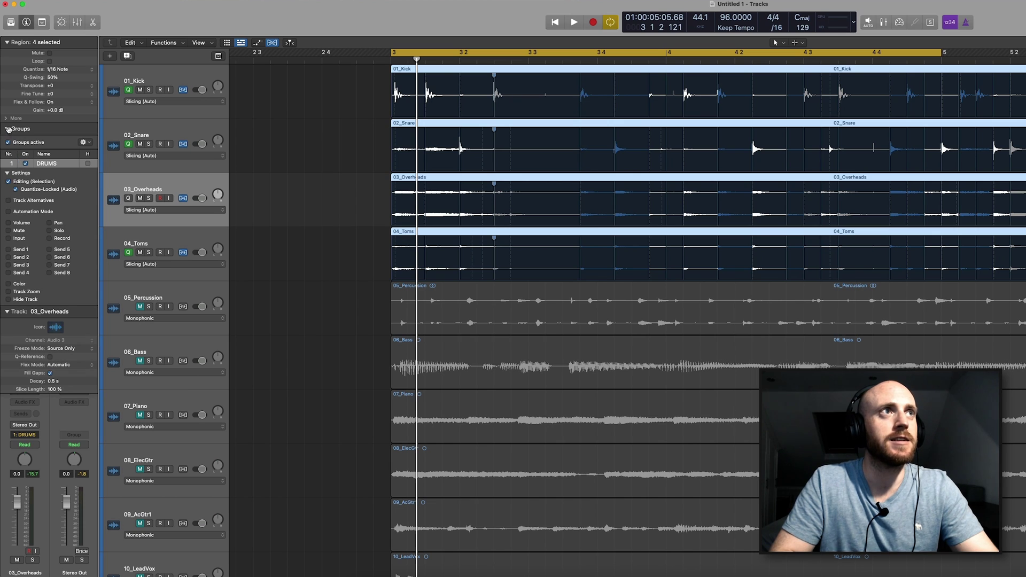
{"action": "left_click", "coordinate": [8, 129]}
{"action": "key", "text": "space"}
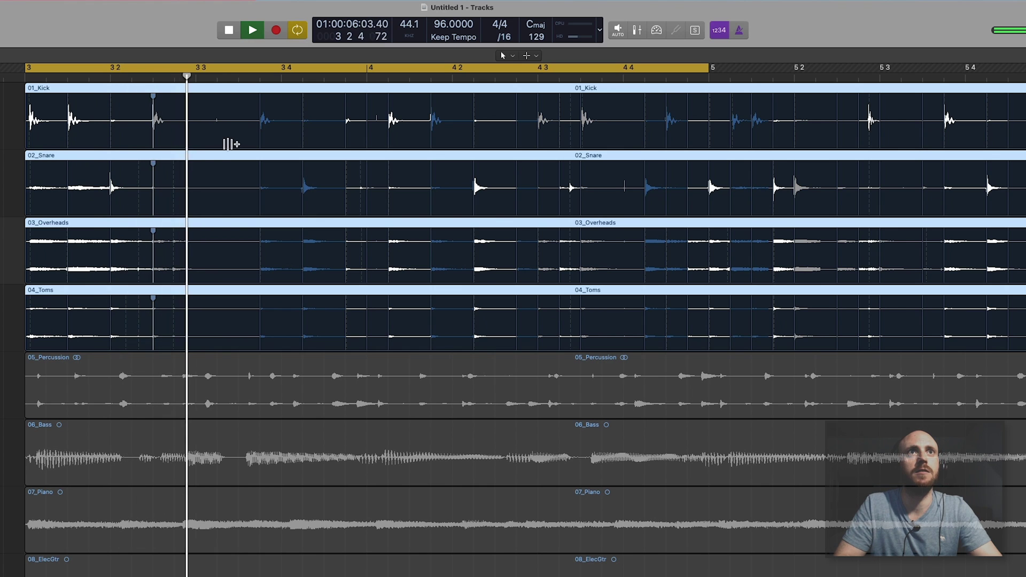
Step: Move a kick hit later and add drum flex markers near bars 9.3 and 9.4
{"action": "key", "text": "space"}
{"action": "mouse_move", "coordinate": [155, 113]}
{"action": "left_click_drag", "start_coordinate": [155, 111], "coordinate": [176, 107]}
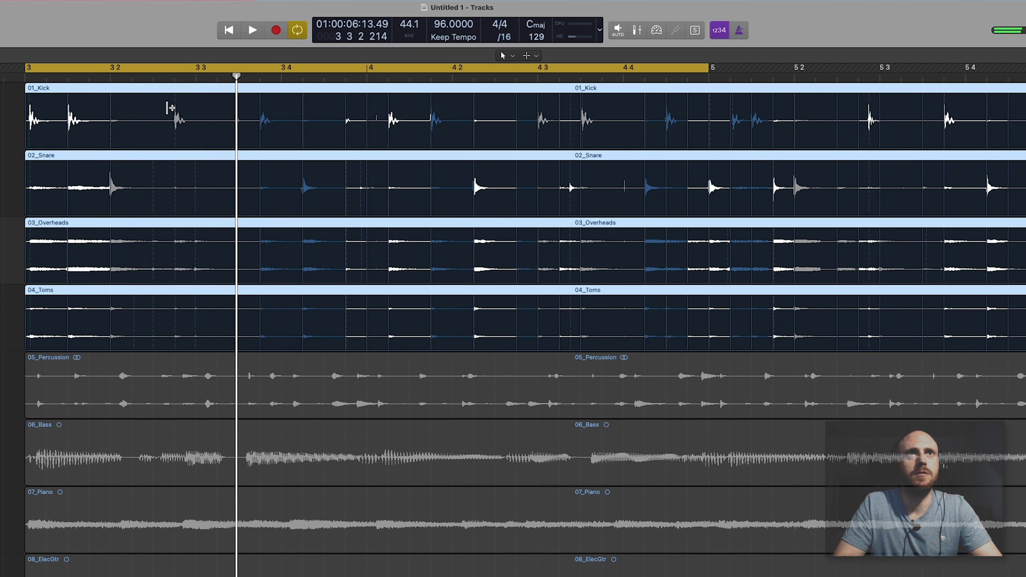
{"action": "key", "text": "space"}
{"action": "left_click", "coordinate": [174, 108]}
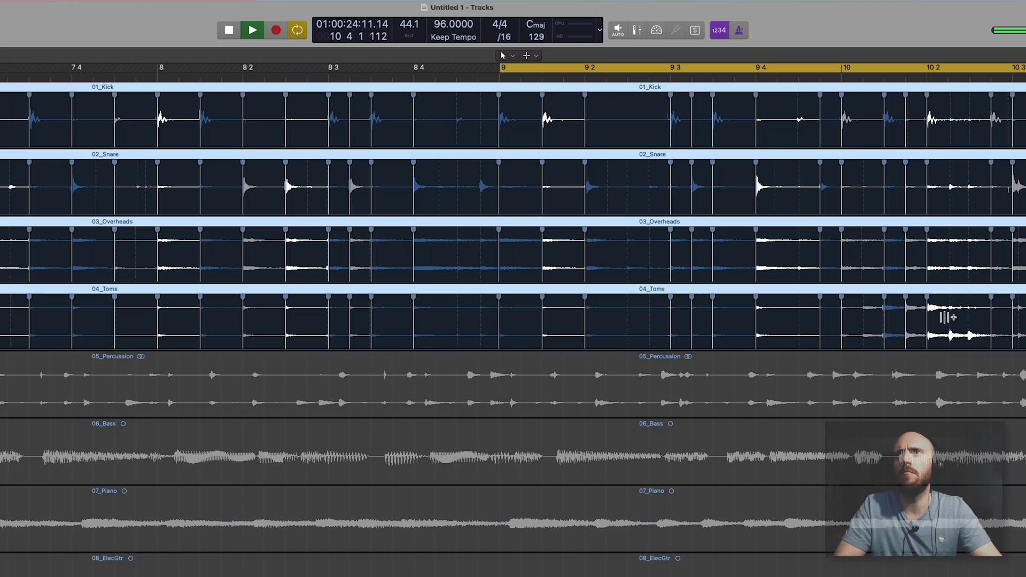
{"action": "left_click", "coordinate": [949, 316]}
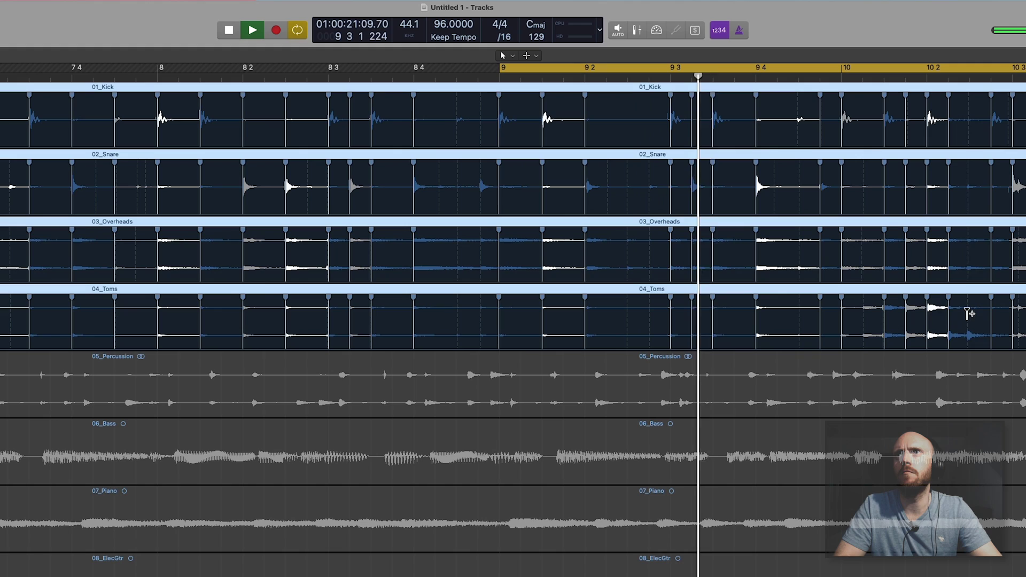
{"action": "left_click", "coordinate": [967, 316]}
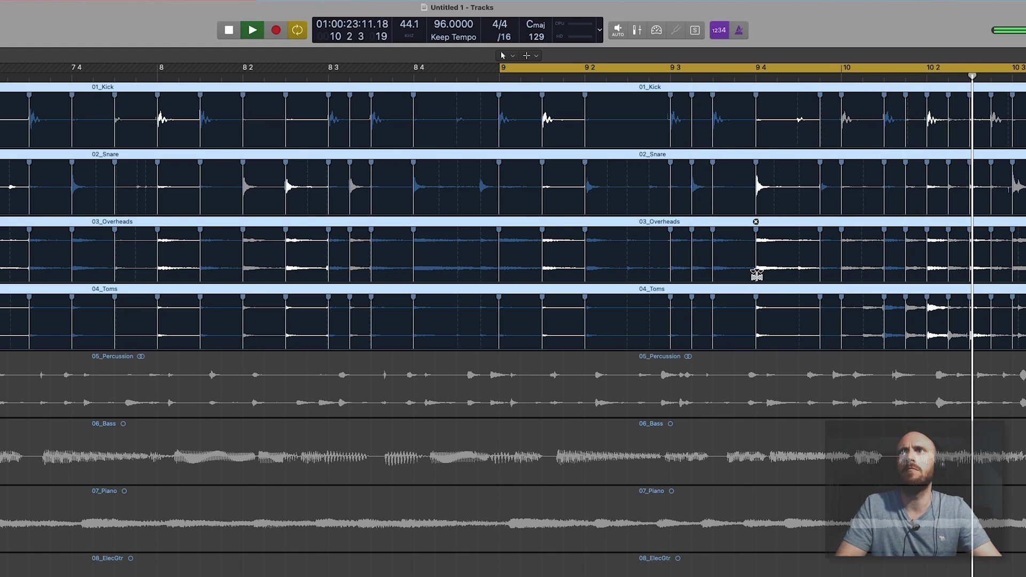
Step: Turn off Cycle and play the drums from bar 2.4.4, stopping near bar 10
{"action": "key", "text": "c"}
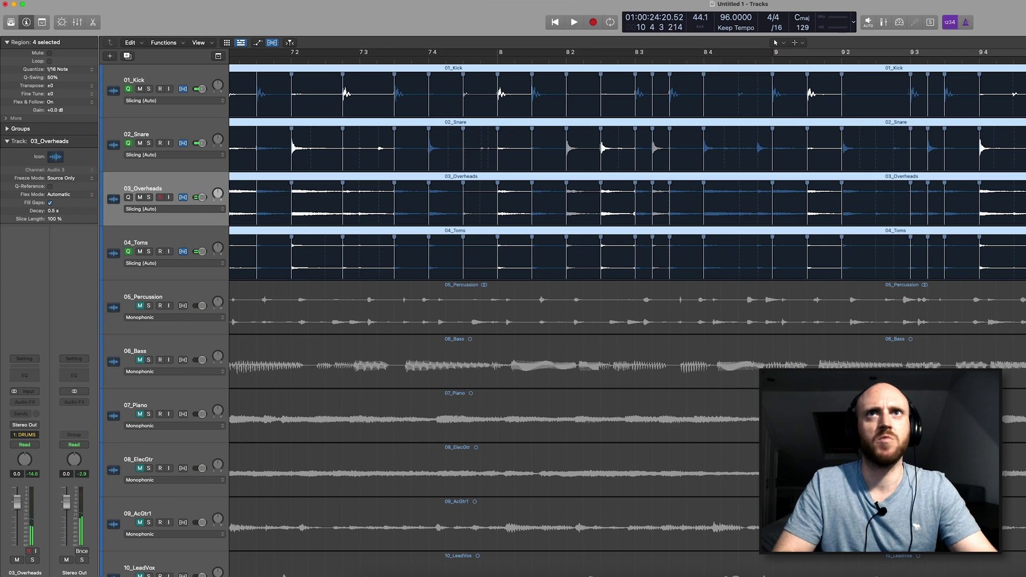
{"action": "key", "text": "comma"}
{"action": "key", "text": "comma"}
{"action": "key", "text": "comma"}
{"action": "key", "text": "comma"}
{"action": "key", "text": "comma"}
{"action": "key", "text": "comma"}
{"action": "key", "text": "comma"}
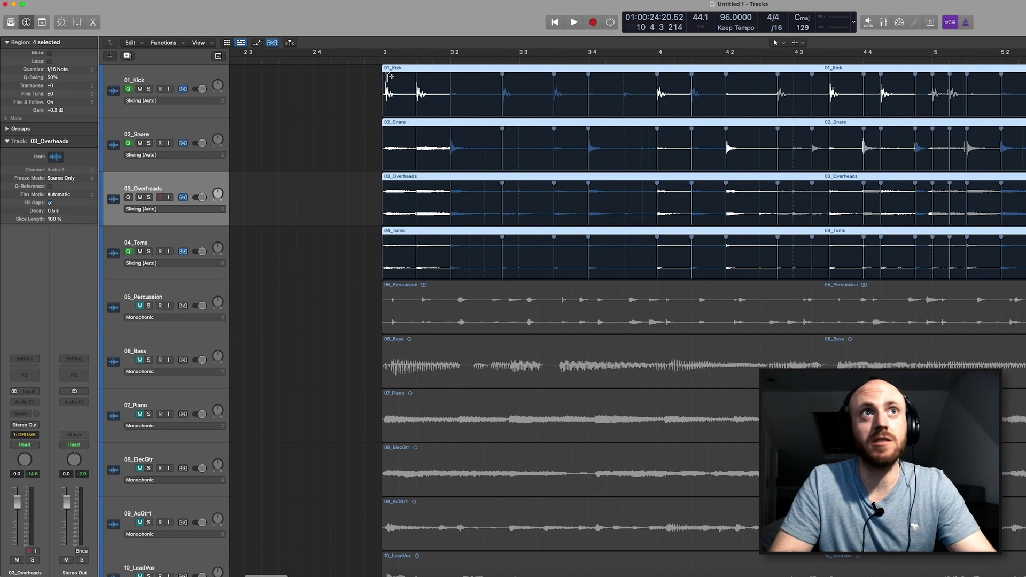
{"action": "left_click", "coordinate": [364, 59]}
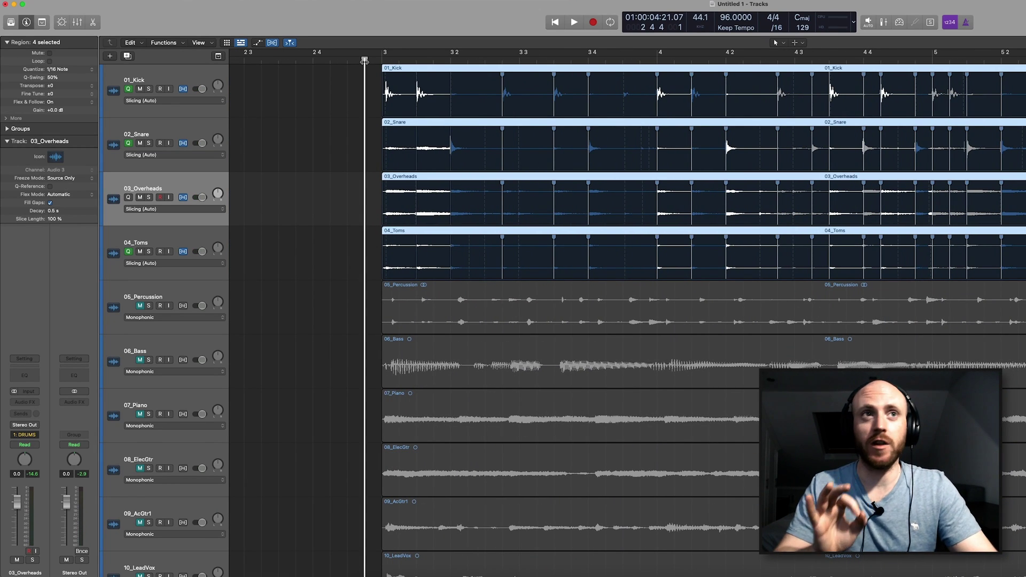
{"action": "key", "text": "space"}
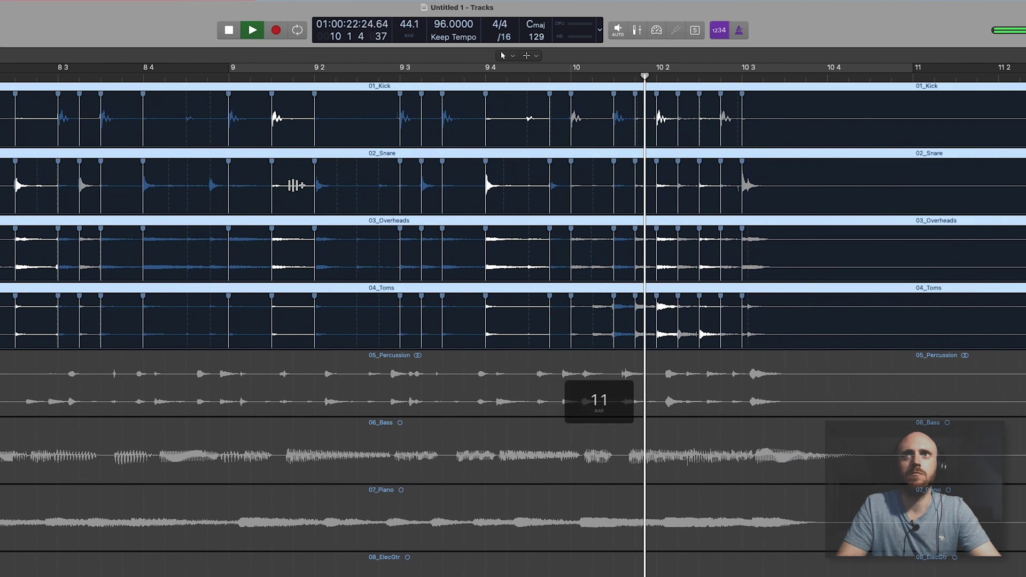
{"action": "key", "text": "space"}
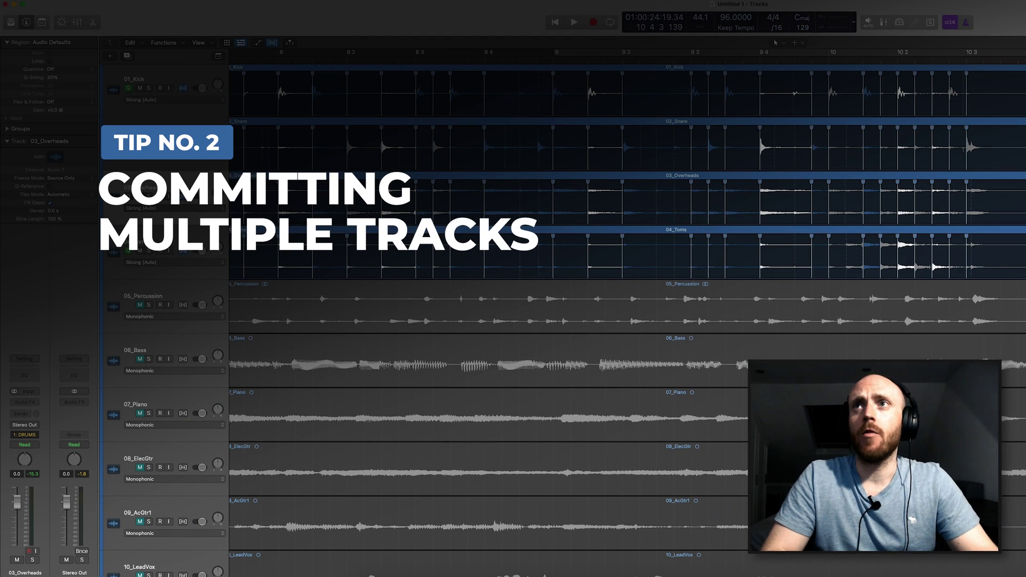
Step: Cancel Bounce in Place and split all four drum regions at bar 11 3 with Command-T
{"action": "key", "text": "ctrl+b"}
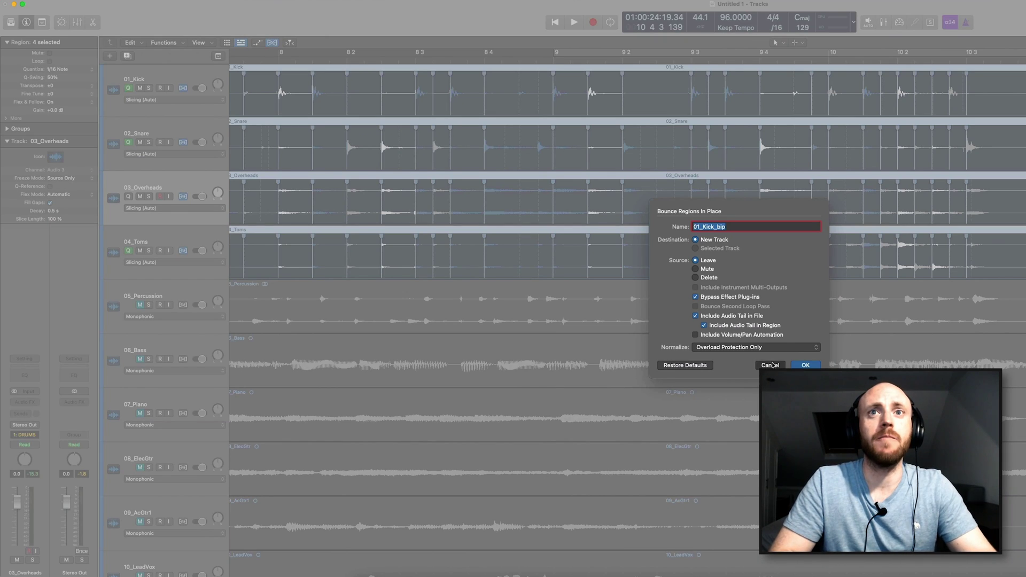
{"action": "left_click", "coordinate": [771, 365]}
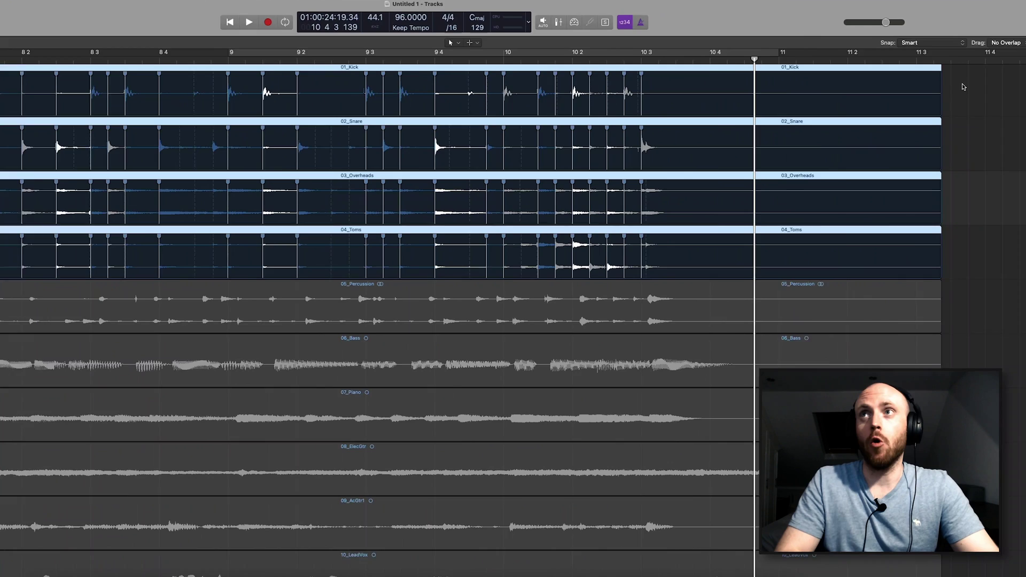
{"action": "left_click_drag", "start_coordinate": [633, 60], "coordinate": [796, 60]}
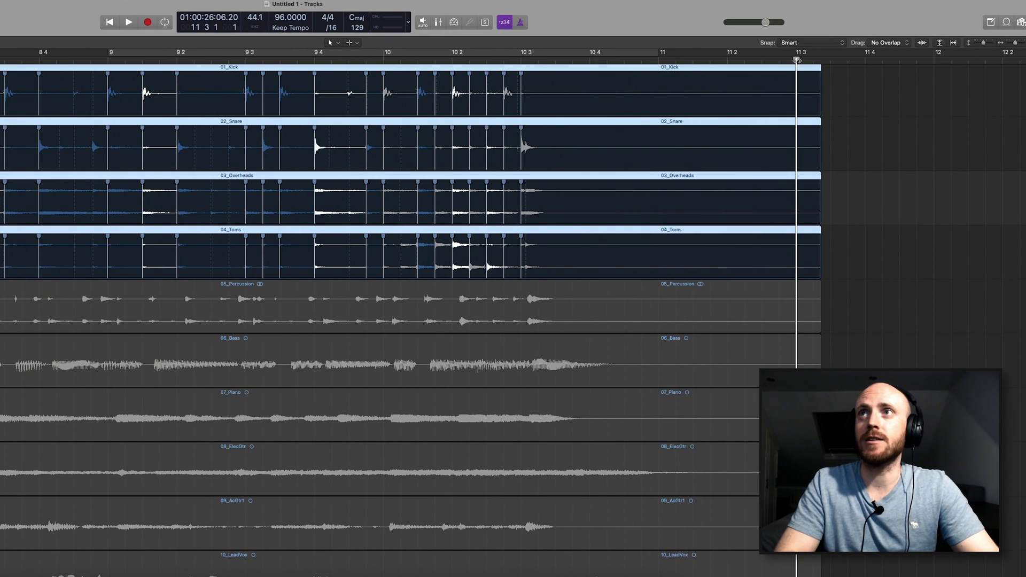
{"action": "key", "text": "super+t"}
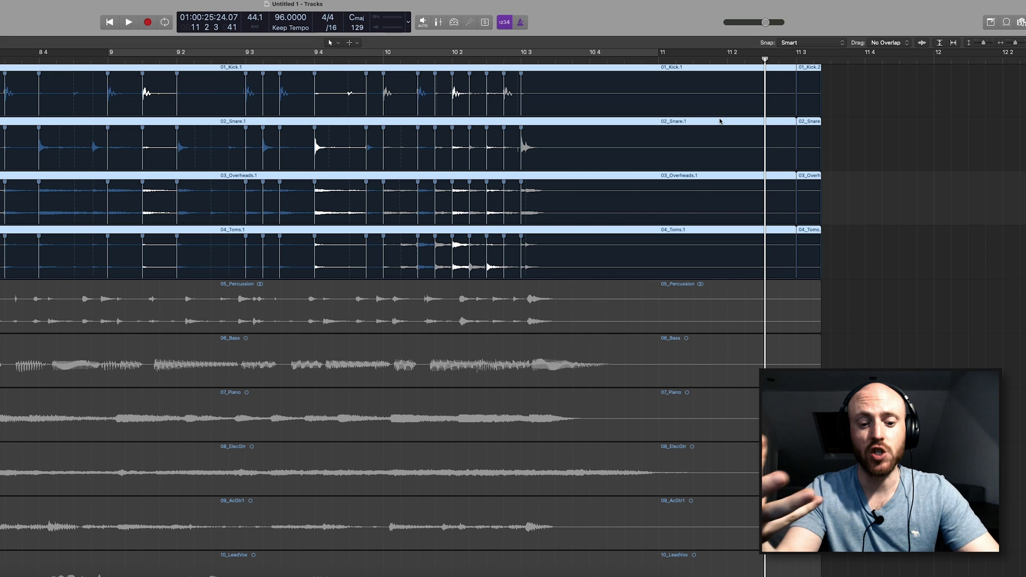
Step: Rejoin the split drum regions into a new audio file and switch off track flex
{"action": "key", "text": "j"}
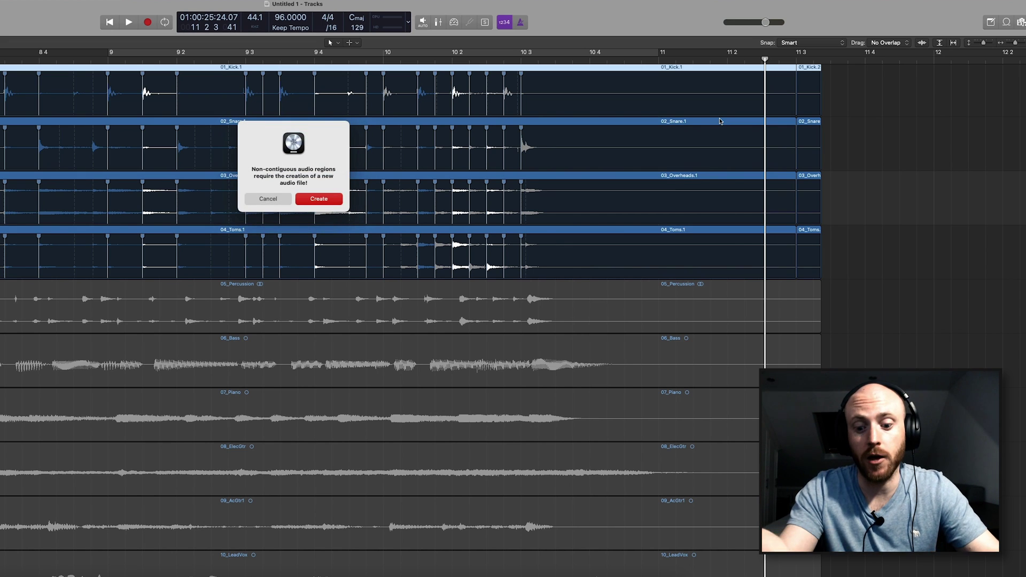
{"action": "key", "text": "Return"}
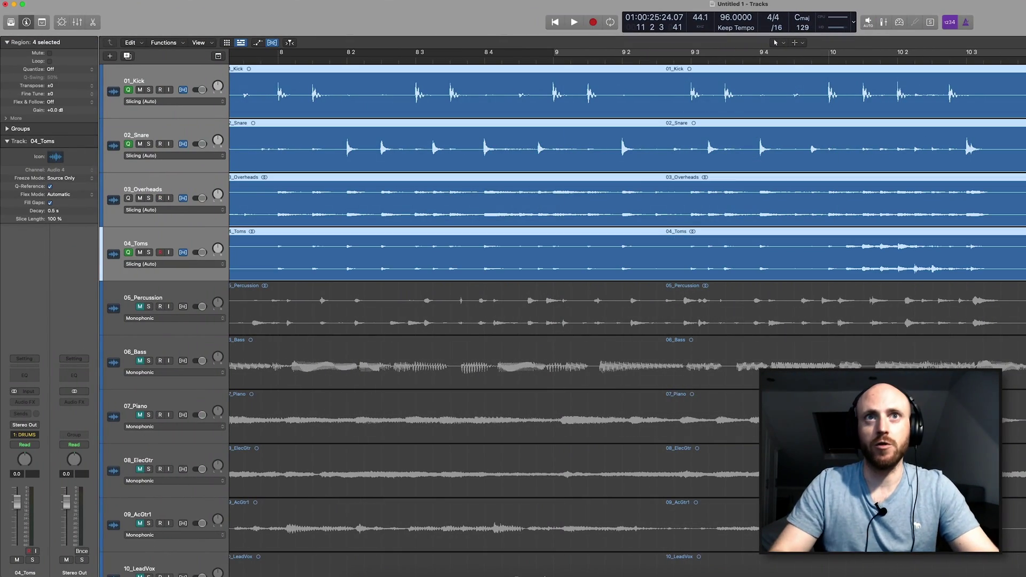
{"action": "scroll", "coordinate": [625, 213], "scroll_direction": "left", "scroll_amount": 15}
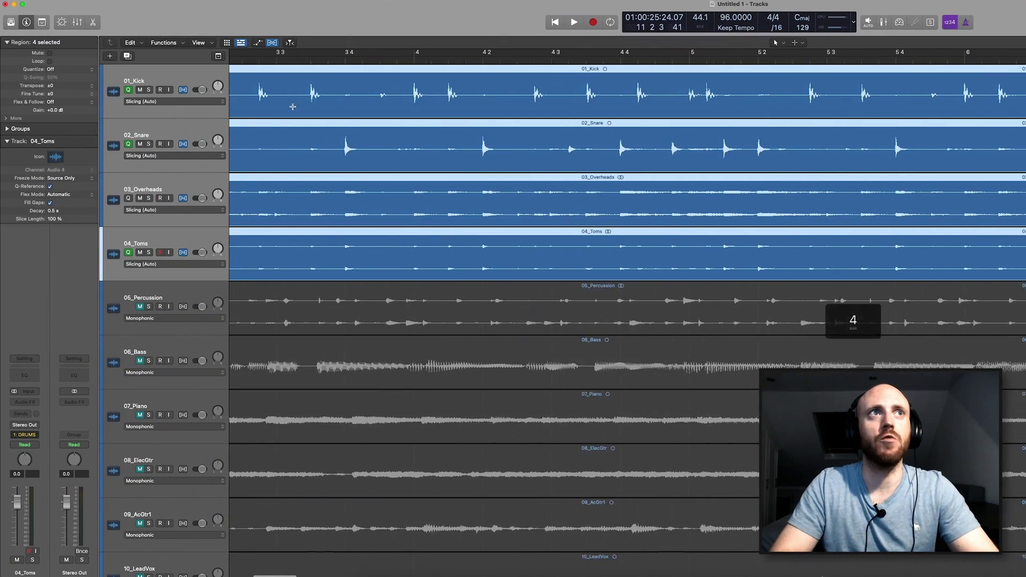
{"action": "left_click", "coordinate": [182, 91]}
Step: Hide the flex view and play the grouped drums back from bar 3
{"action": "scroll", "coordinate": [394, 97], "scroll_direction": "left", "scroll_amount": 10}
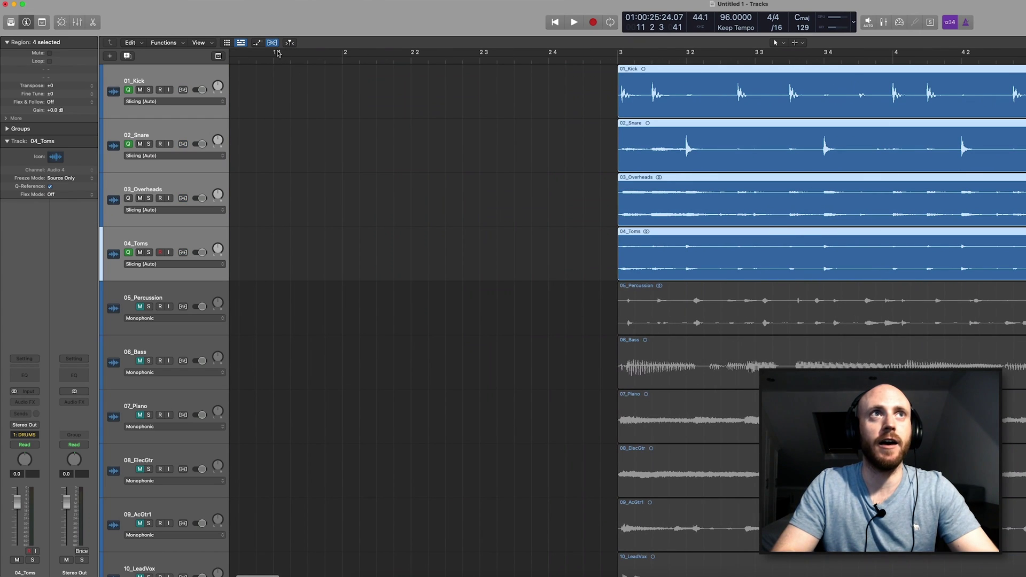
{"action": "left_click", "coordinate": [278, 44]}
{"action": "scroll", "coordinate": [430, 76], "scroll_direction": "right", "scroll_amount": 5}
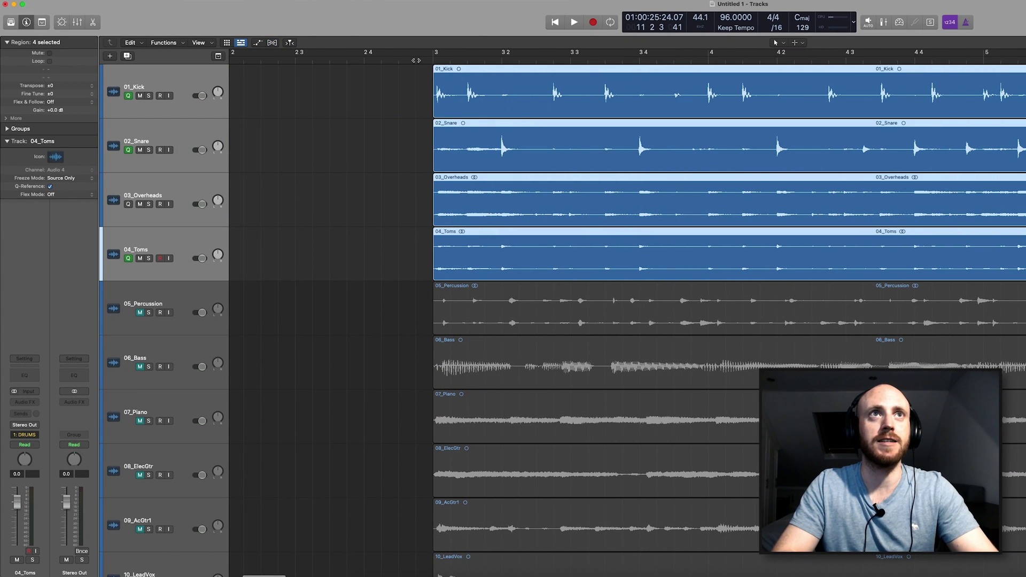
{"action": "double_click", "coordinate": [417, 60]}
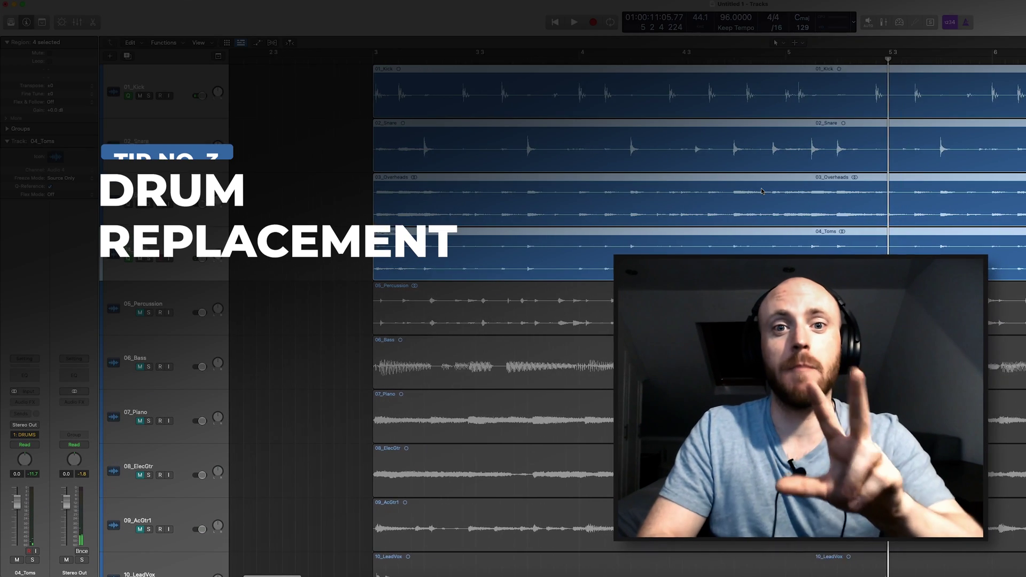
Step: Reselect the four drum regions, switch off the DRUMS group in the Mixer, and close the Mixer
{"action": "scroll", "coordinate": [761, 190], "scroll_direction": "right", "scroll_amount": 1}
{"action": "left_click", "coordinate": [318, 82]}
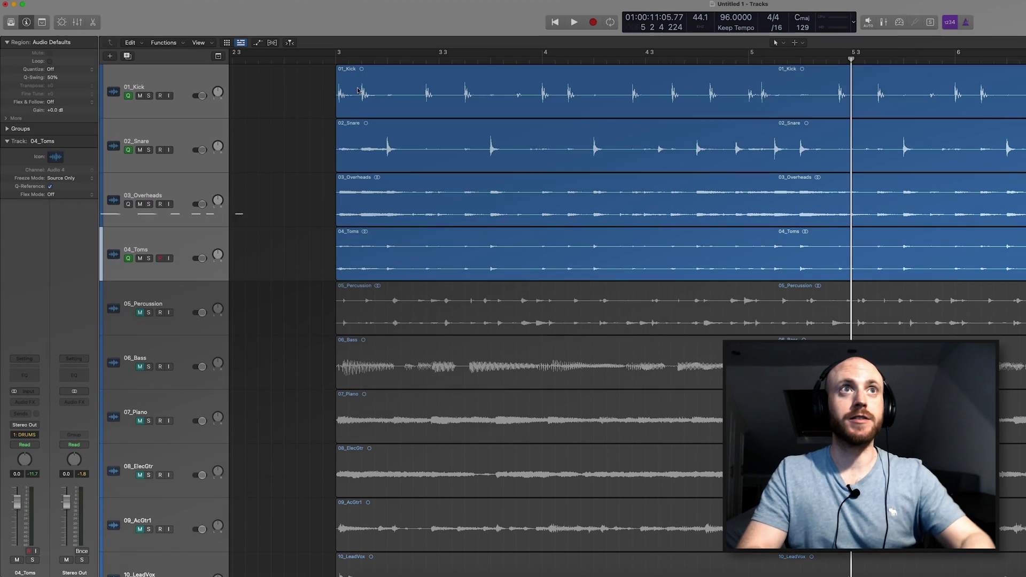
{"action": "left_click", "coordinate": [364, 88]}
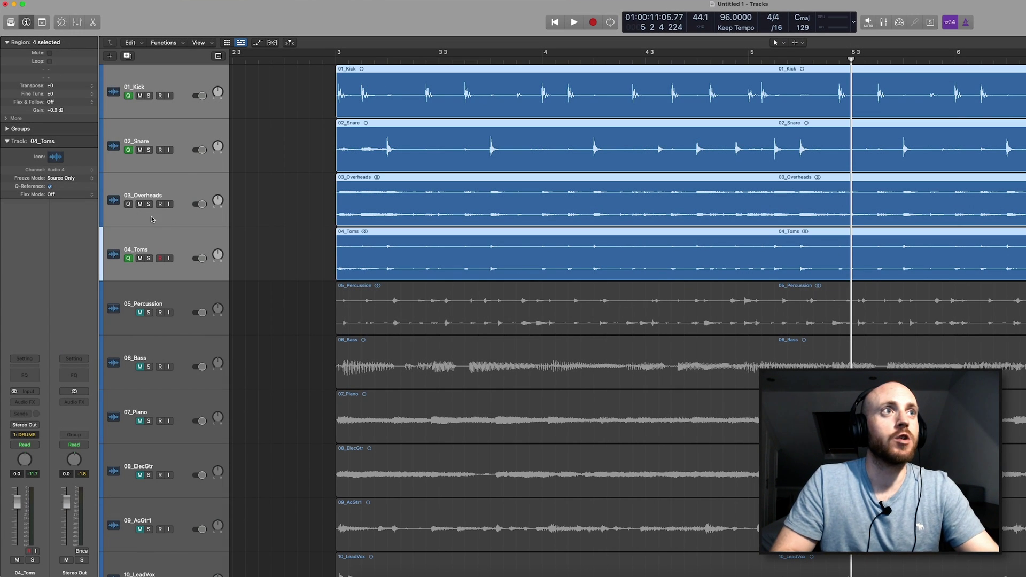
{"action": "key", "text": "x"}
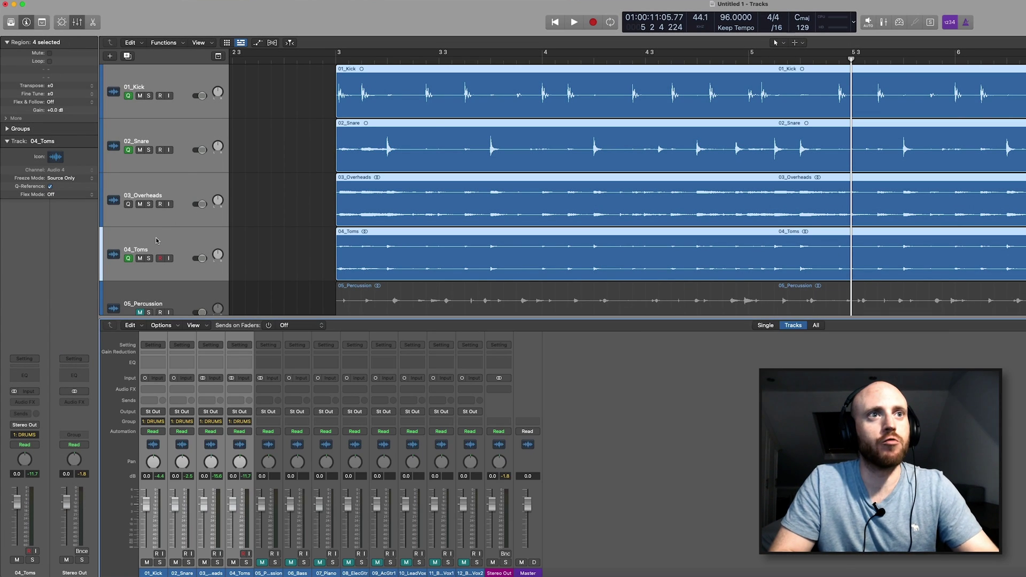
{"action": "left_click", "coordinate": [6, 129]}
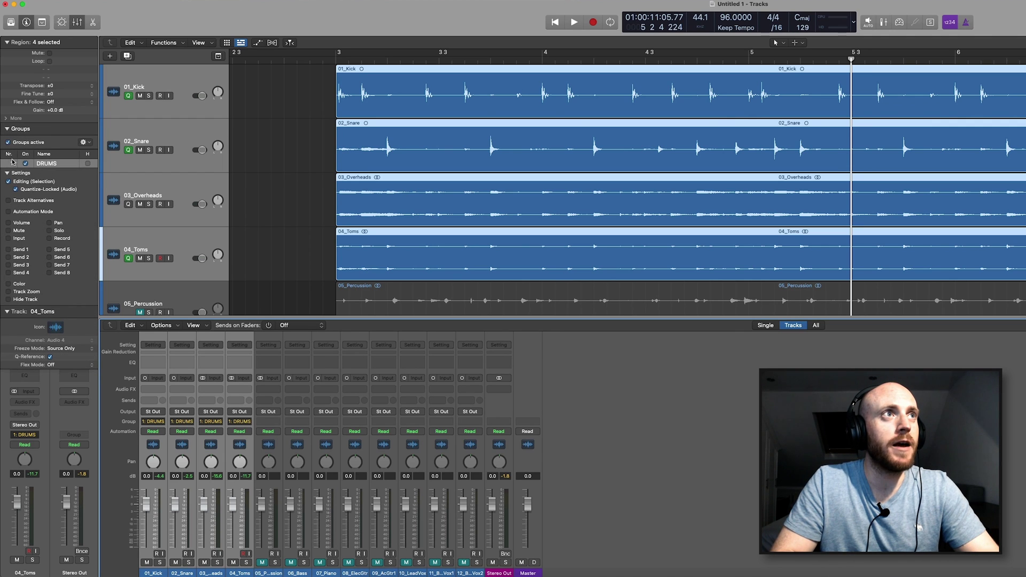
{"action": "left_click", "coordinate": [26, 163]}
{"action": "left_click", "coordinate": [7, 129]}
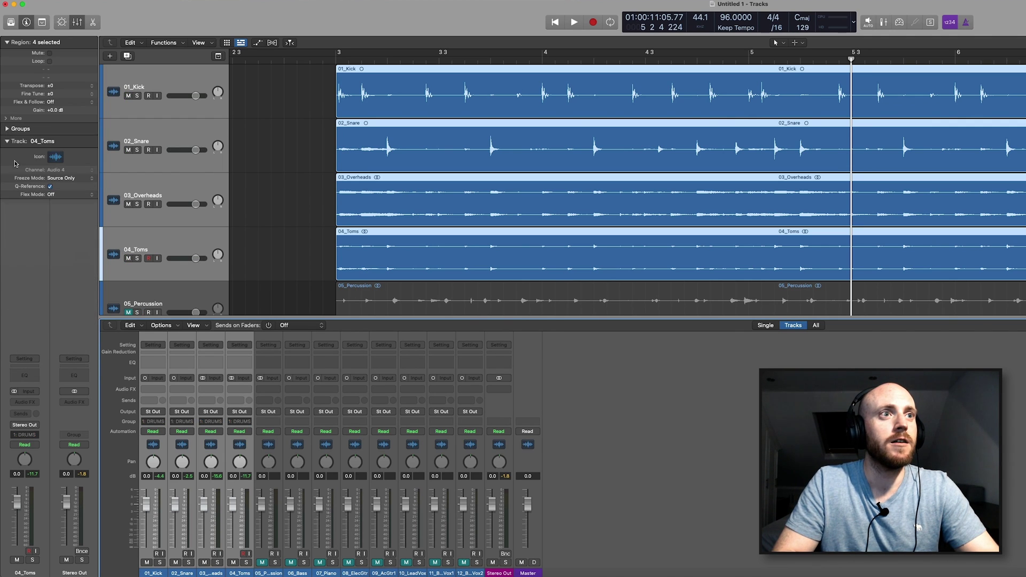
{"action": "key", "text": "x"}
{"action": "key", "text": "x"}
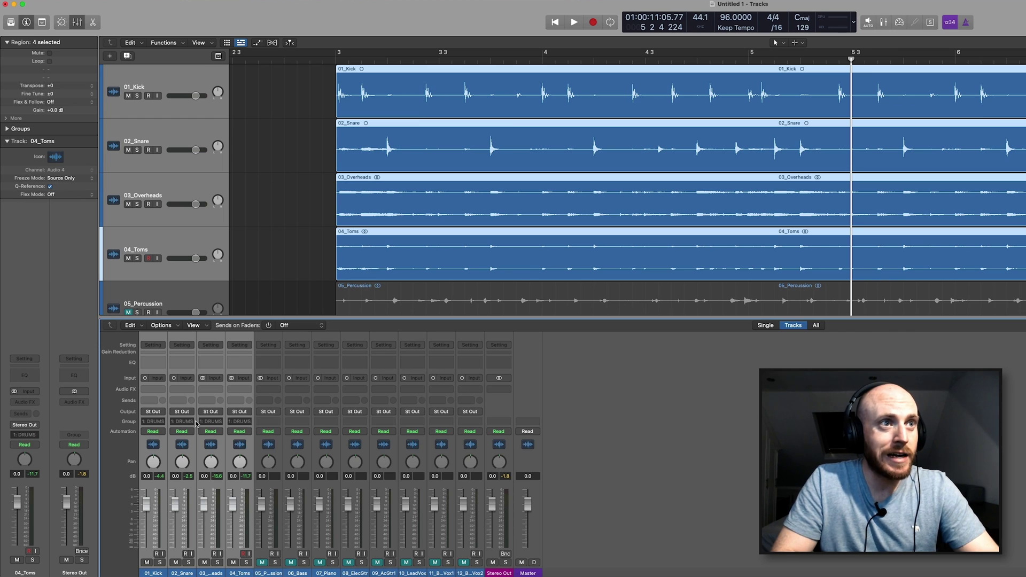
{"action": "key", "text": "x"}
{"action": "left_click", "coordinate": [290, 188]}
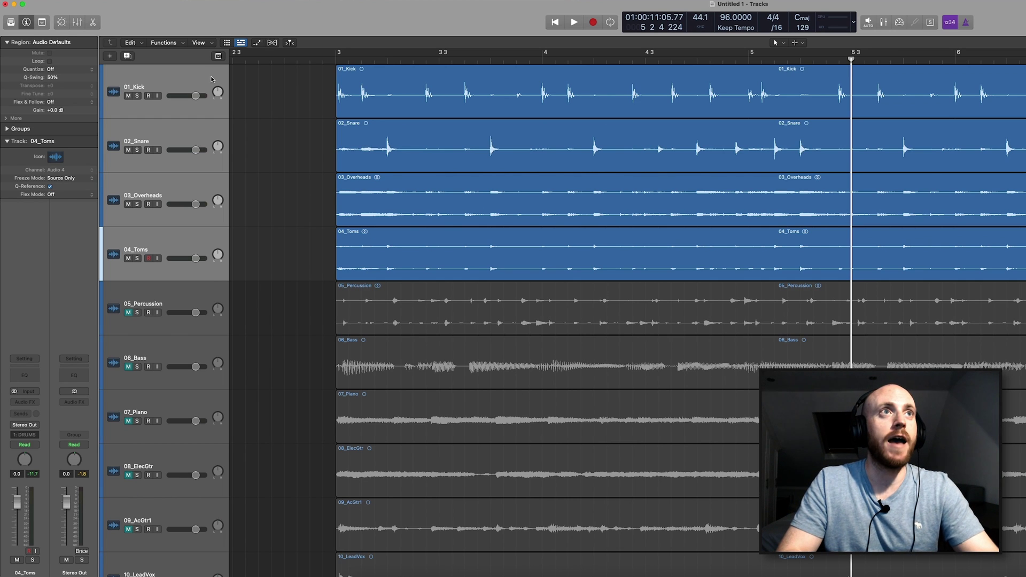
Step: Select each drum track, turn the DRUMS group back on, and leave only 01_Kick selected
{"action": "left_click", "coordinate": [211, 79]}
{"action": "left_click", "coordinate": [205, 128]}
{"action": "left_click", "coordinate": [200, 186]}
{"action": "left_click", "coordinate": [200, 234]}
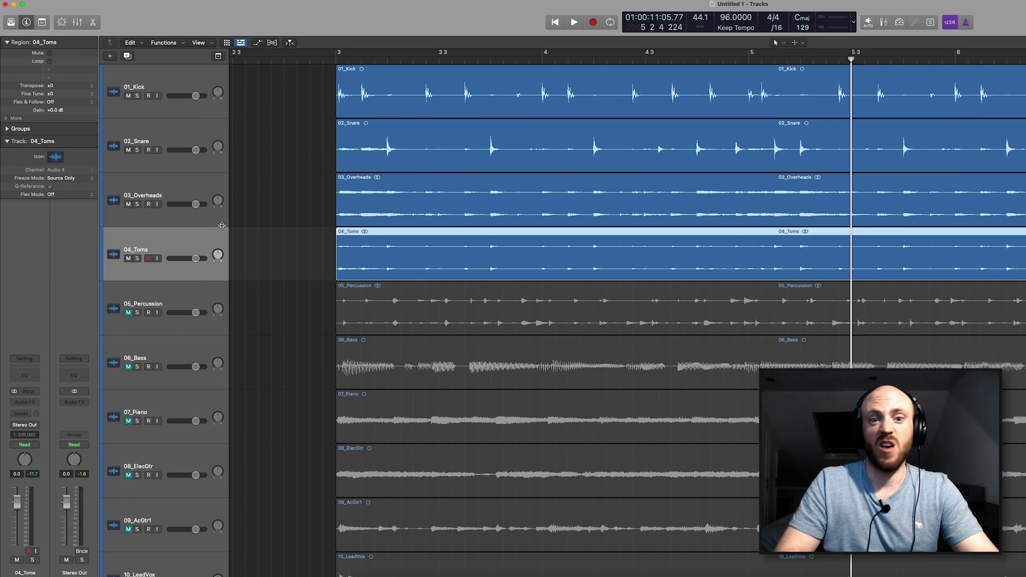
{"action": "left_click", "coordinate": [8, 130]}
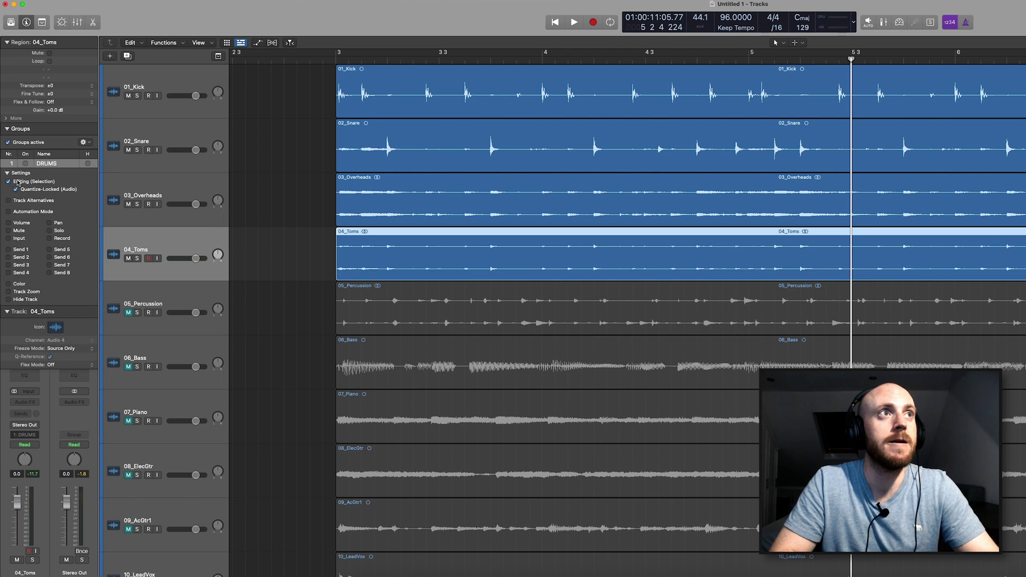
{"action": "left_click", "coordinate": [26, 163]}
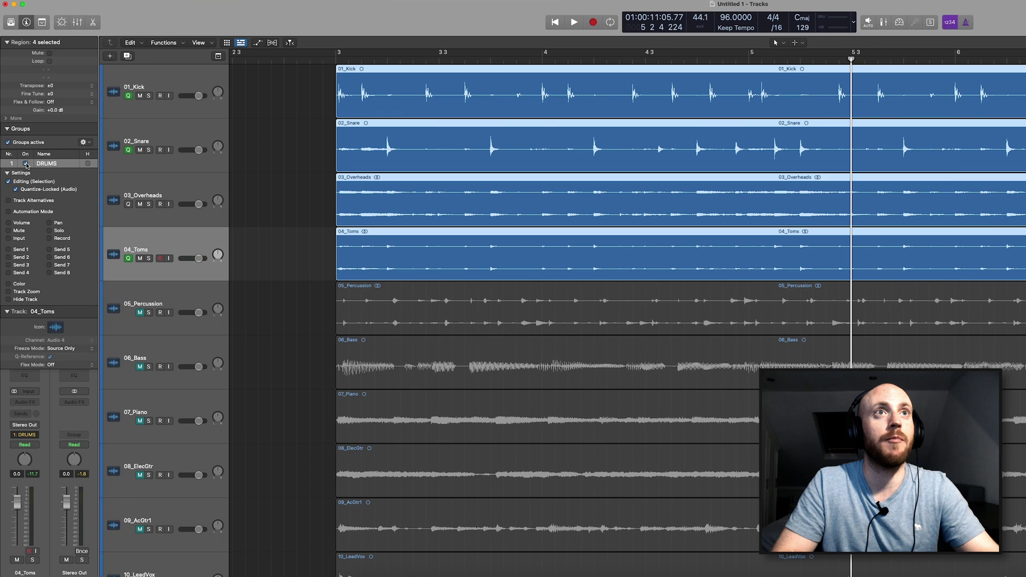
{"action": "left_click", "coordinate": [8, 128]}
{"action": "left_click", "coordinate": [194, 80]}
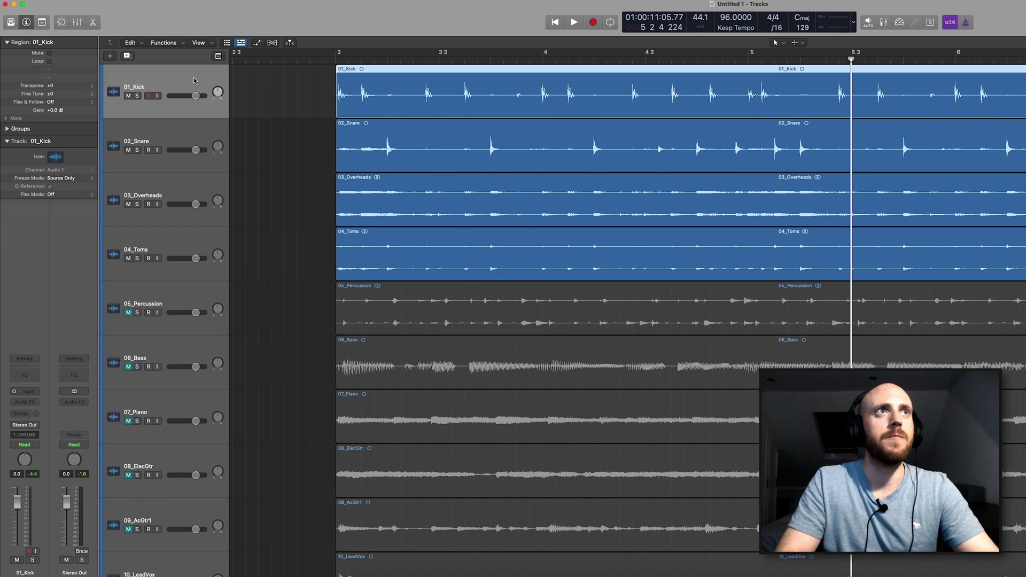
Step: Start Replace or Double Drum Track on 01_Kick with the instrument set to Kick
{"action": "left_click", "coordinate": [102, 1]}
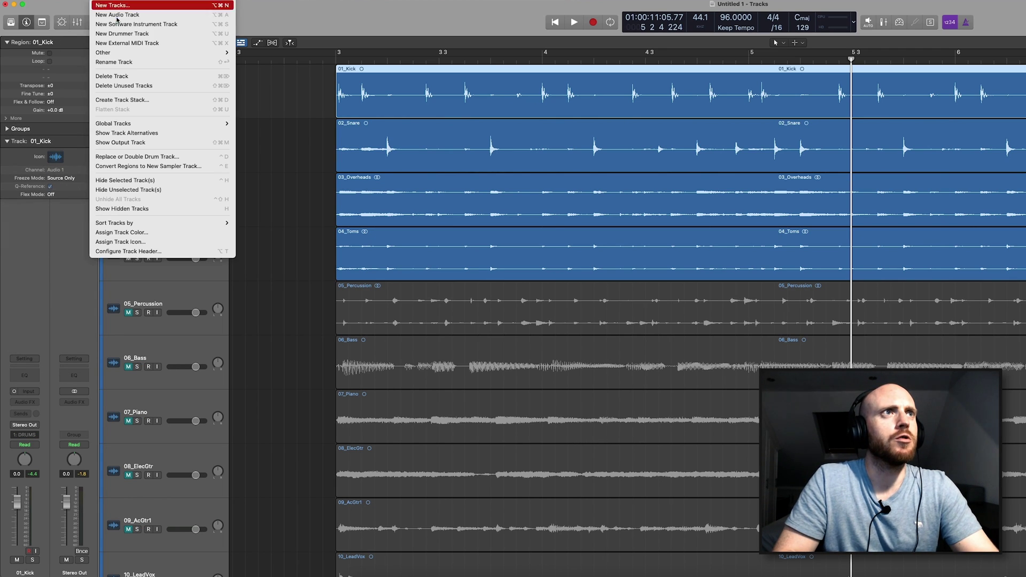
{"action": "left_click", "coordinate": [185, 156]}
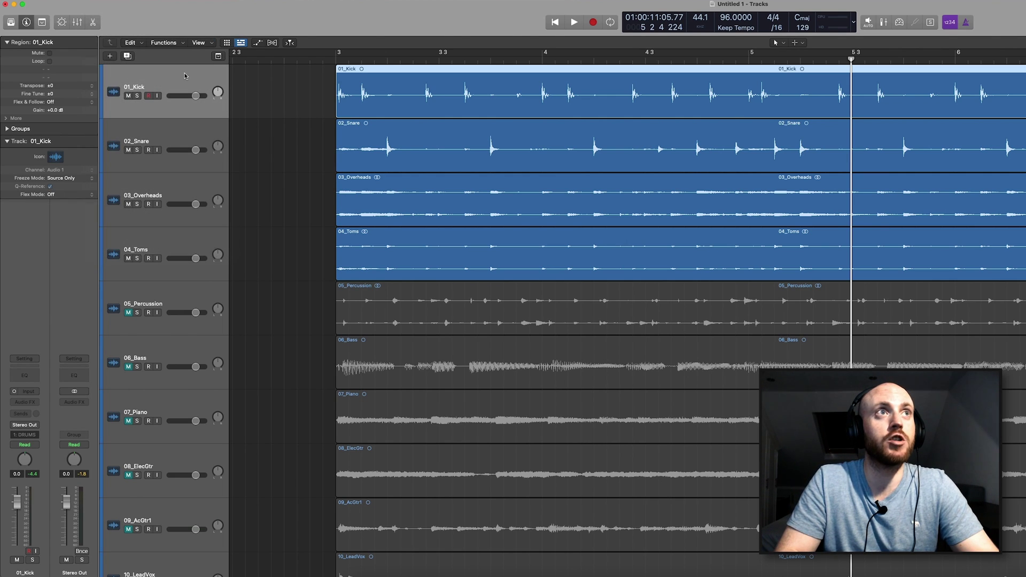
{"action": "left_click", "coordinate": [90, 1]}
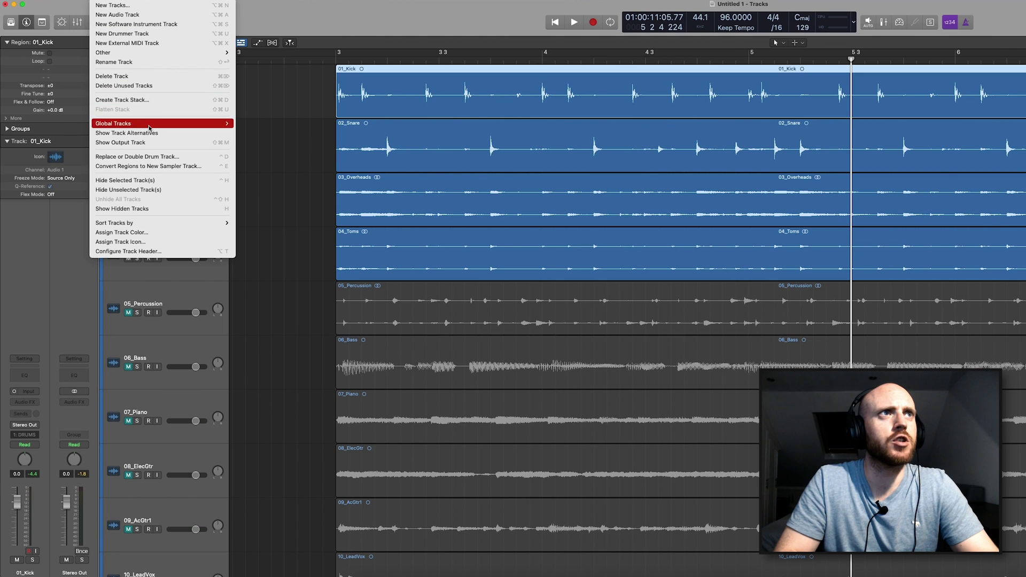
{"action": "left_click", "coordinate": [182, 156]}
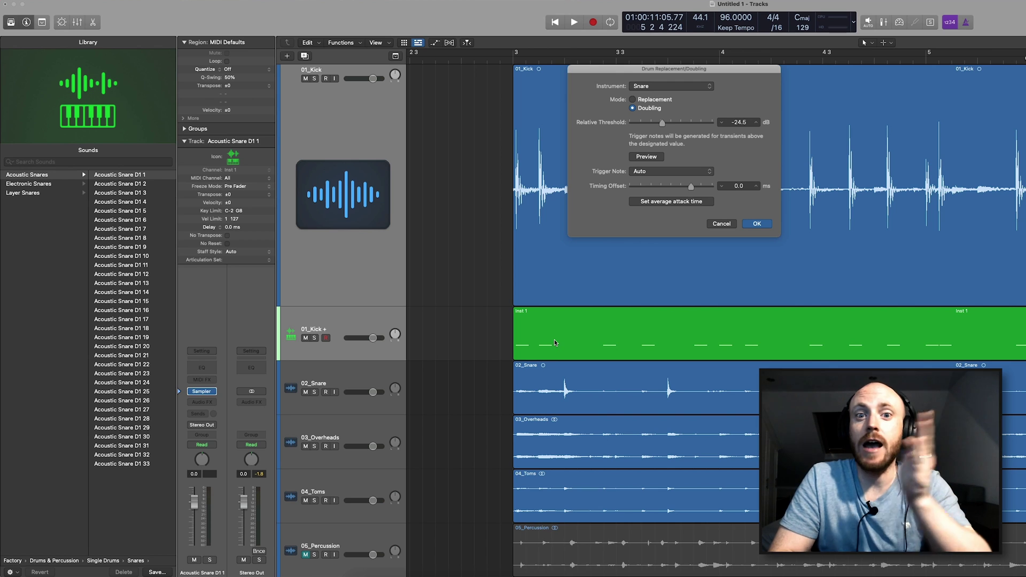
{"action": "left_click", "coordinate": [668, 87]}
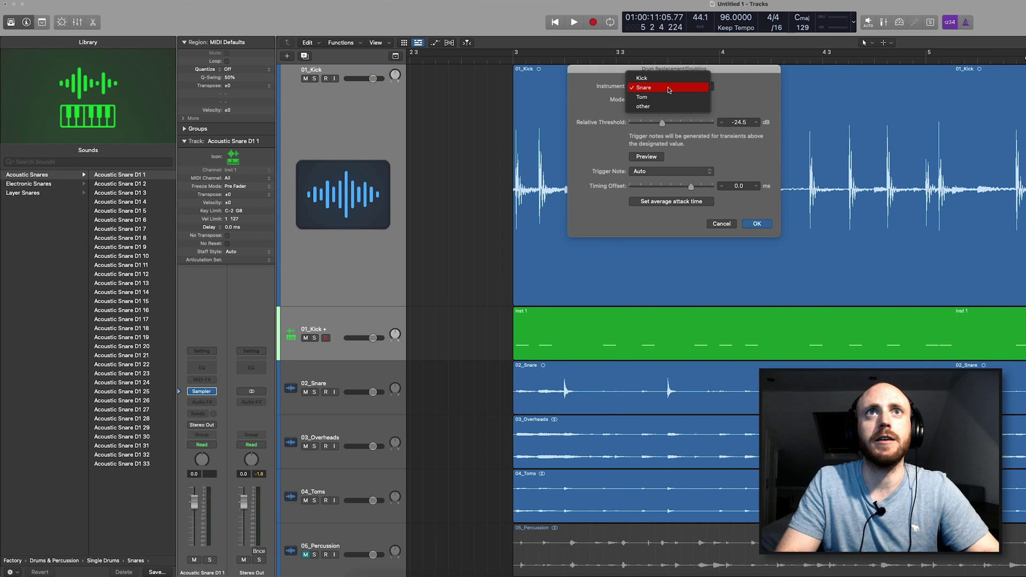
{"action": "left_click", "coordinate": [664, 81]}
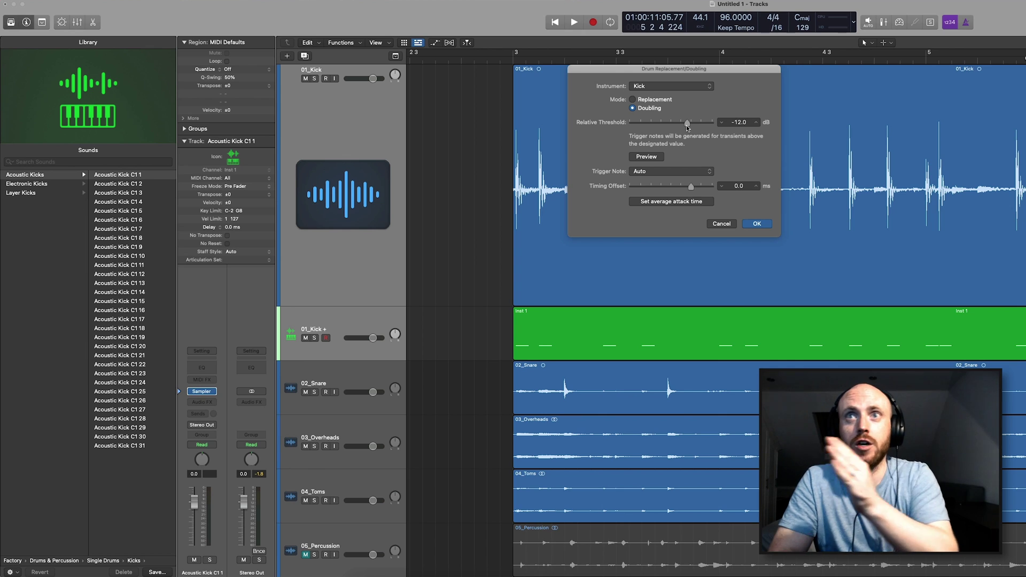
Step: Set the relative threshold to -15.7 dB and preview the kick doubling from bar 3
{"action": "left_click_drag", "start_coordinate": [686, 125], "coordinate": [681, 125]}
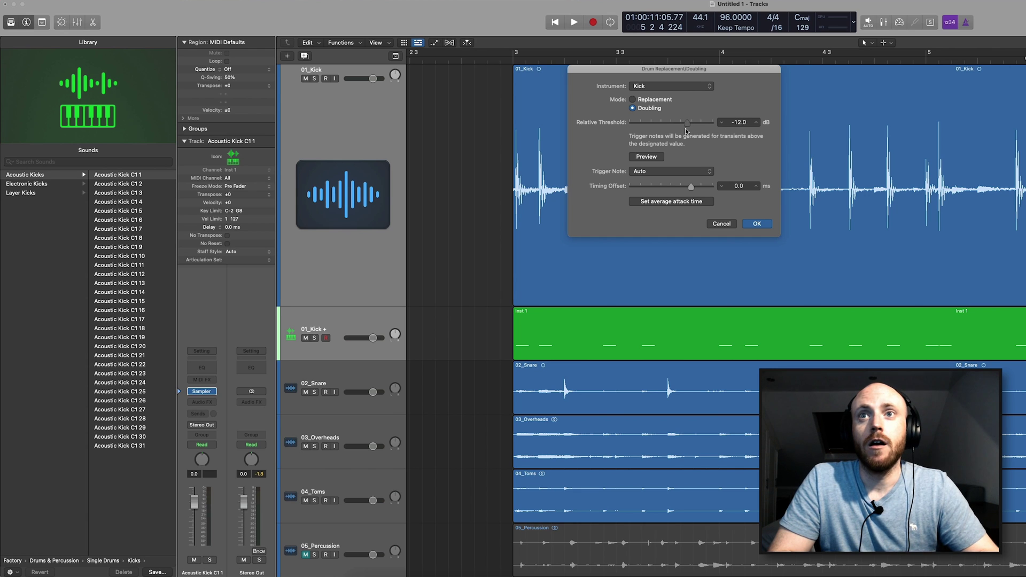
{"action": "left_click_drag", "start_coordinate": [720, 79], "coordinate": [442, 126]}
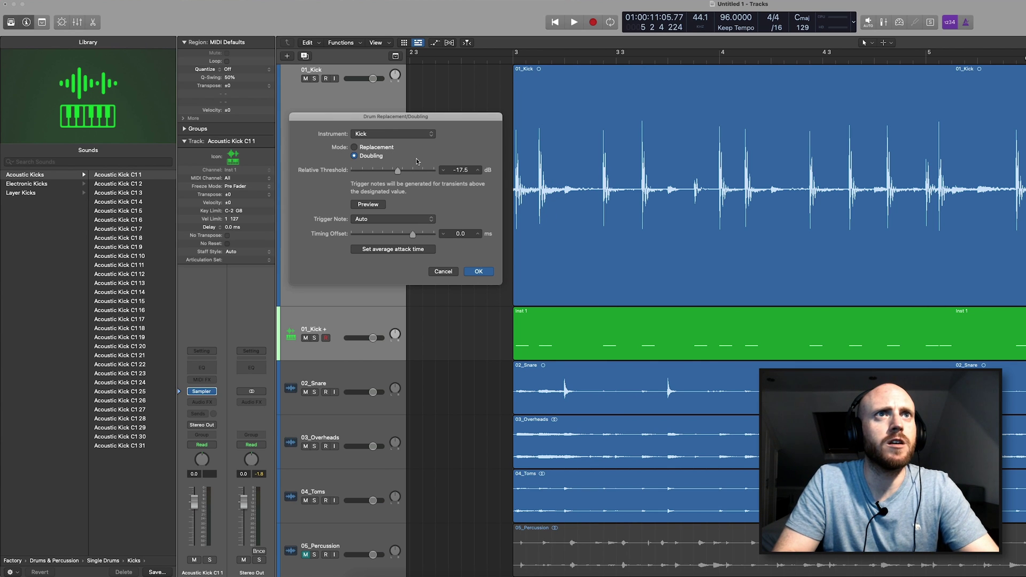
{"action": "left_click", "coordinate": [376, 206]}
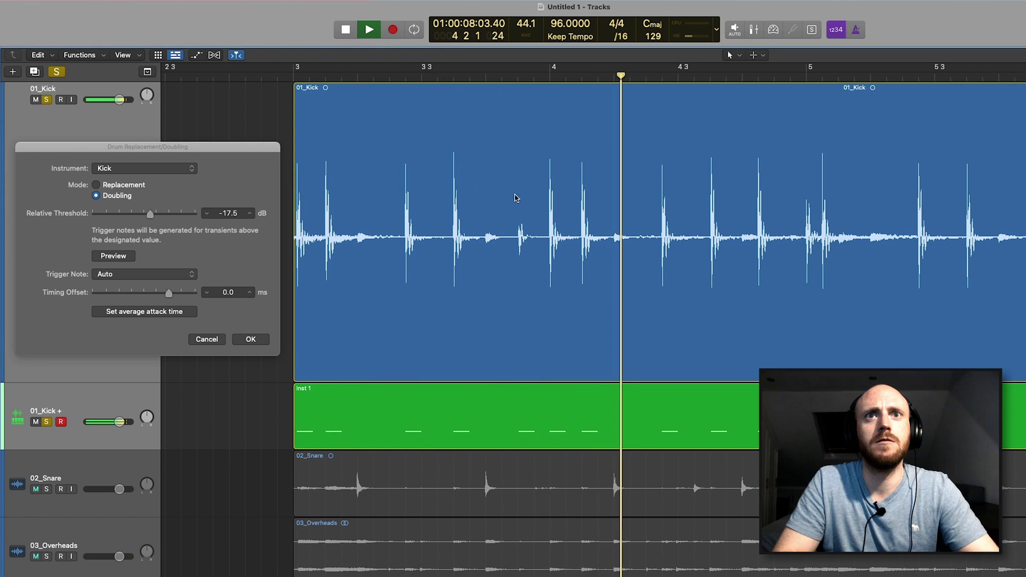
{"action": "key", "text": "space"}
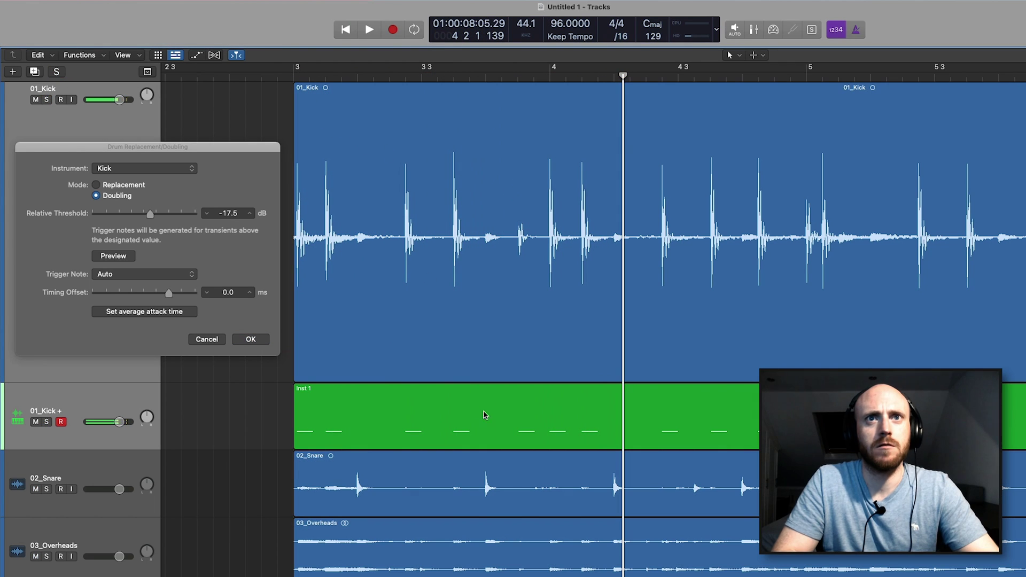
{"action": "left_click", "coordinate": [150, 215]}
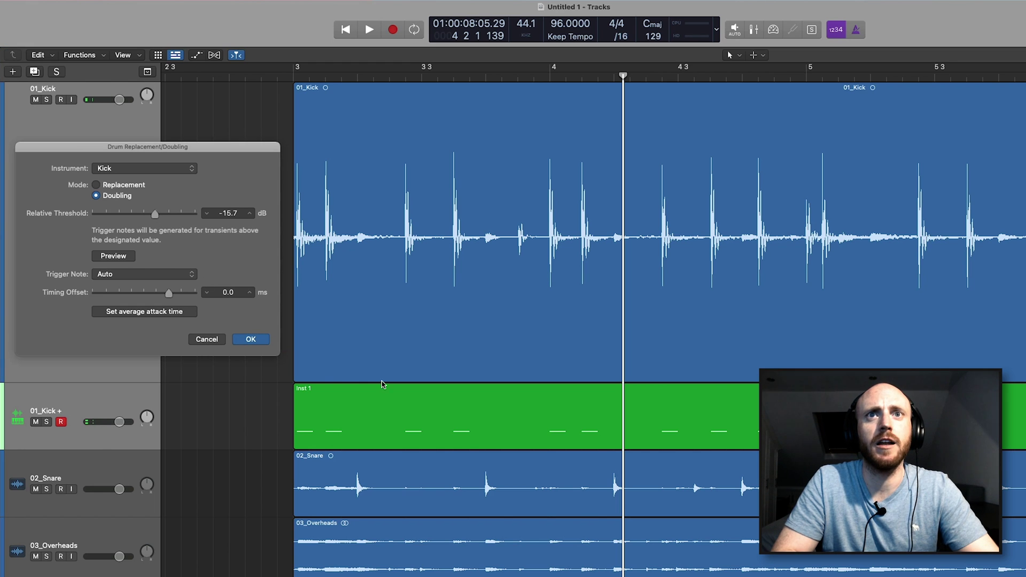
{"action": "left_click", "coordinate": [278, 77]}
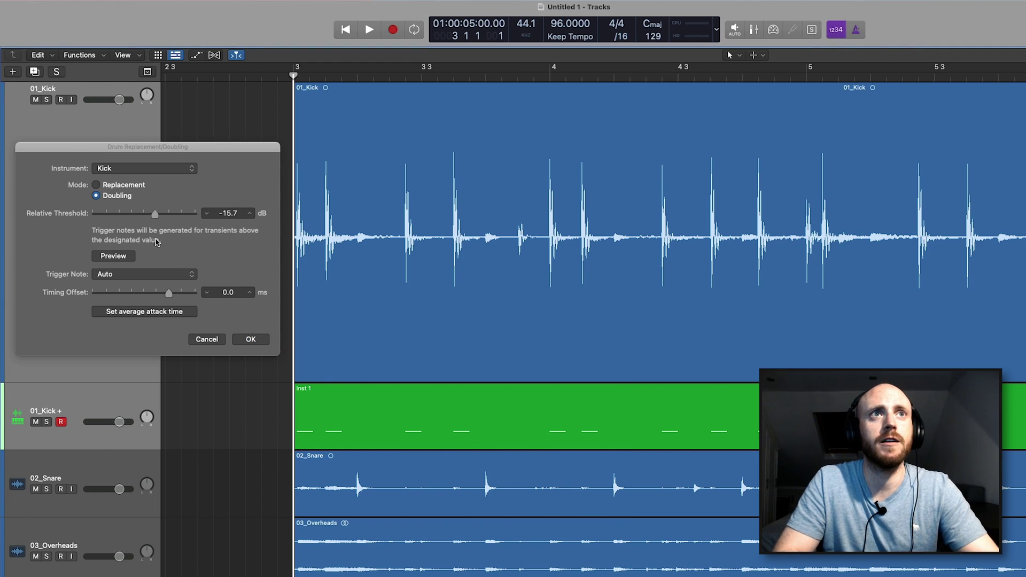
{"action": "left_click", "coordinate": [124, 256]}
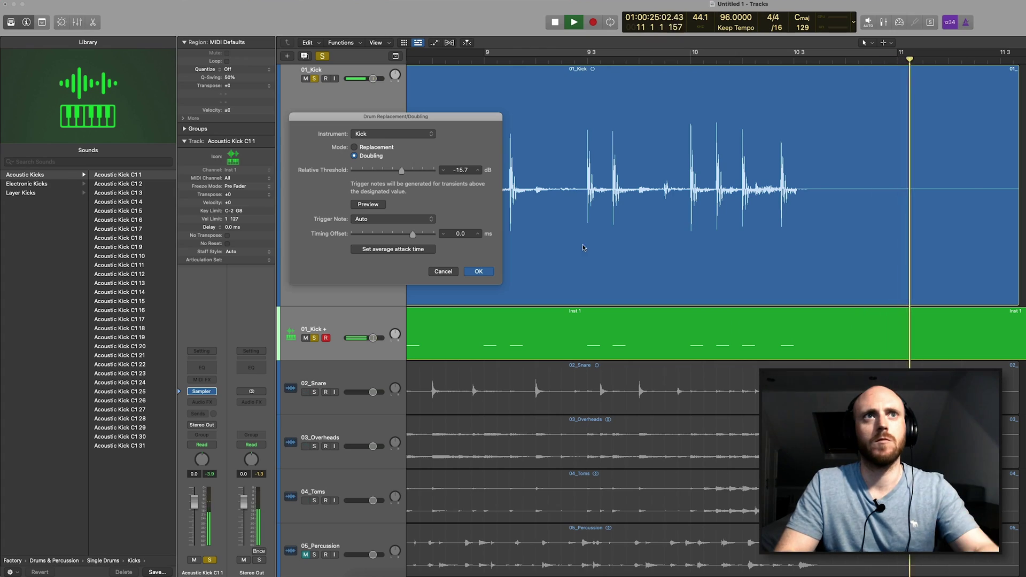
Step: Confirm the kick doubling, loop from bar 3, solo 01_Kick +, and choose Acoustic Kick C1 3
{"action": "left_click", "coordinate": [478, 272]}
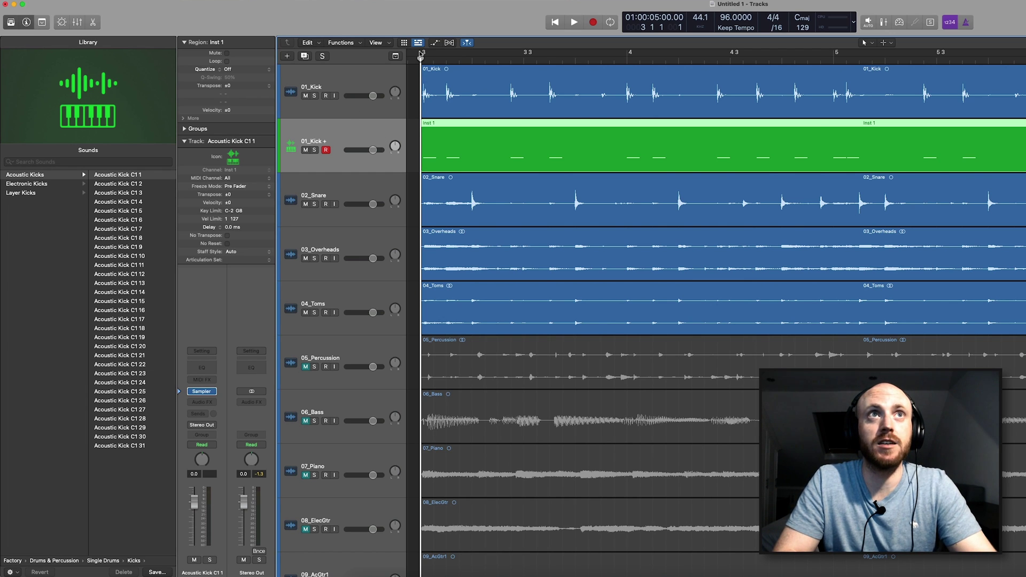
{"action": "left_click_drag", "start_coordinate": [420, 56], "coordinate": [1015, 54]}
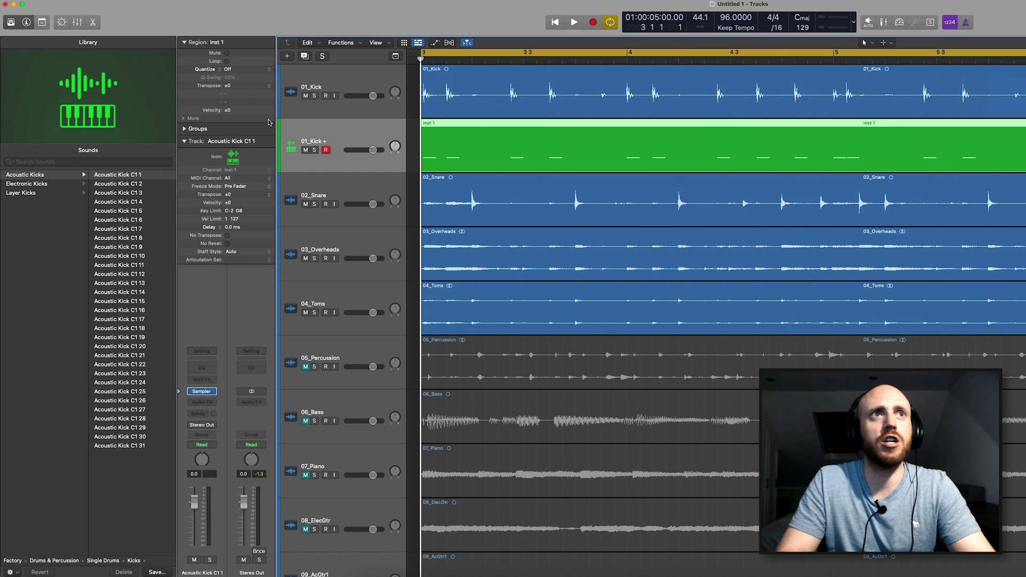
{"action": "left_click", "coordinate": [314, 150]}
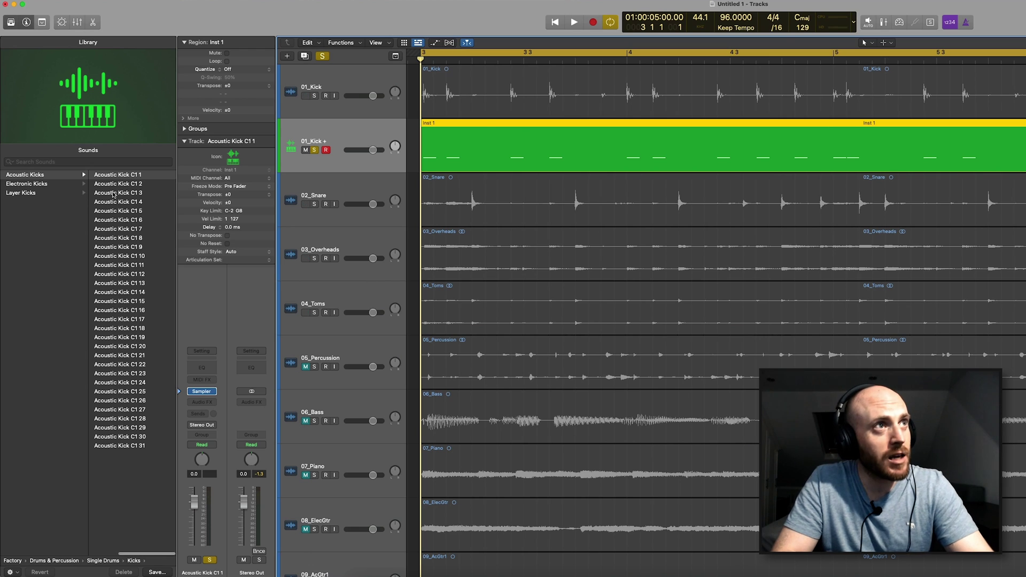
{"action": "key", "text": "space"}
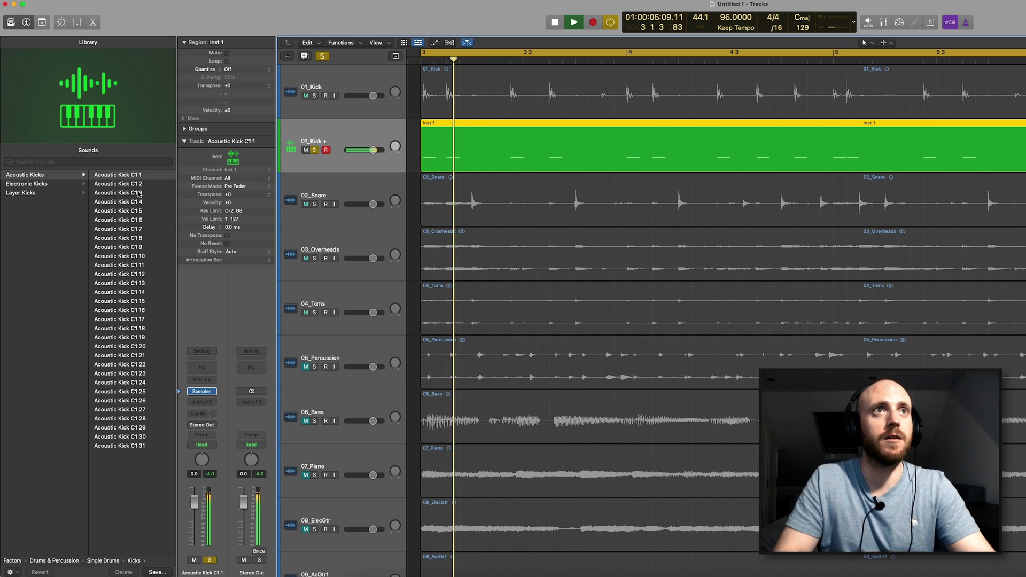
{"action": "left_click", "coordinate": [122, 184]}
{"action": "left_click", "coordinate": [125, 193]}
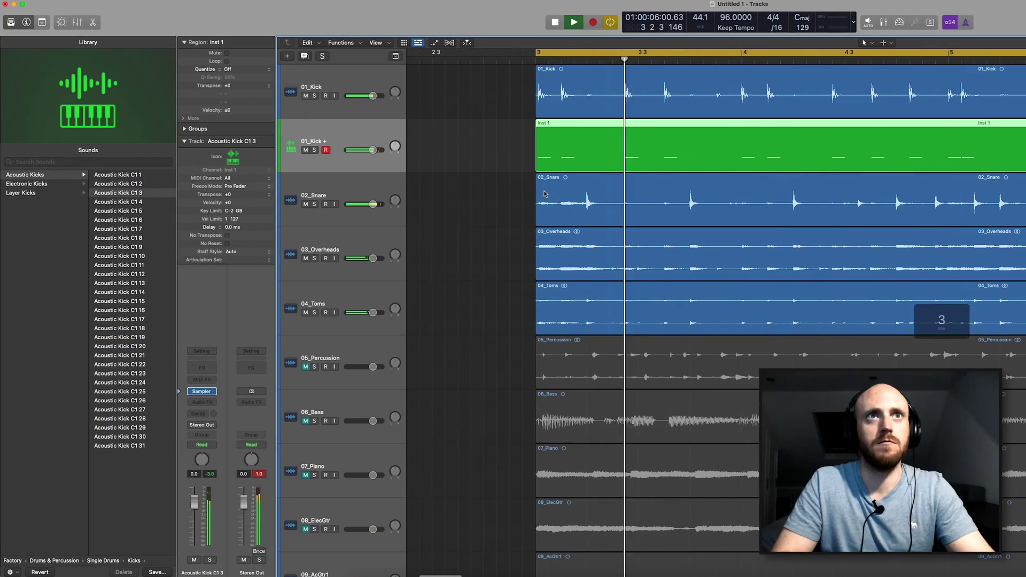
{"action": "key", "text": "space"}
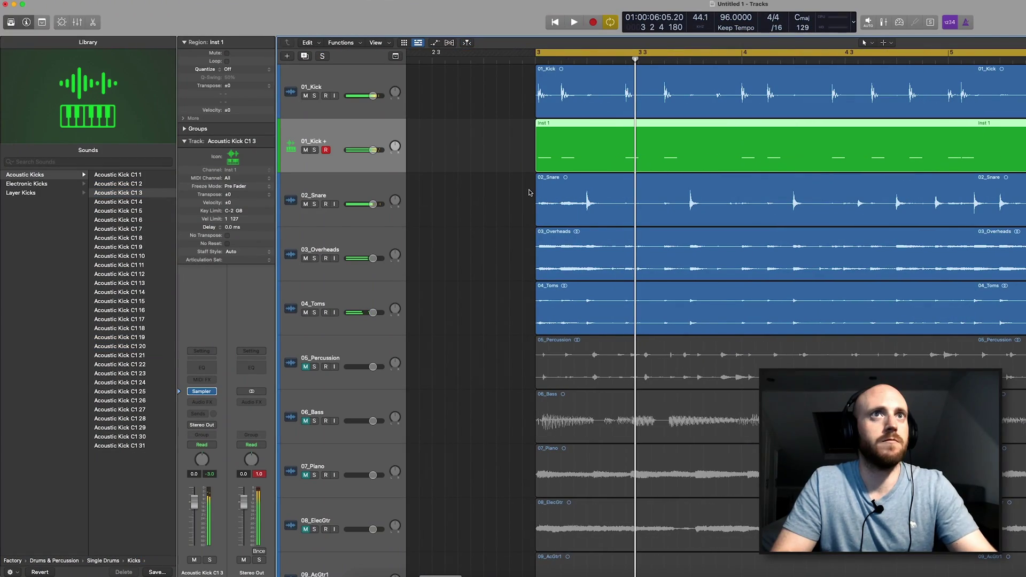
Step: Turn off cycle and start Replace or Double Drum Track on 02_Snare
{"action": "key", "text": "c"}
{"action": "left_click", "coordinate": [428, 191]}
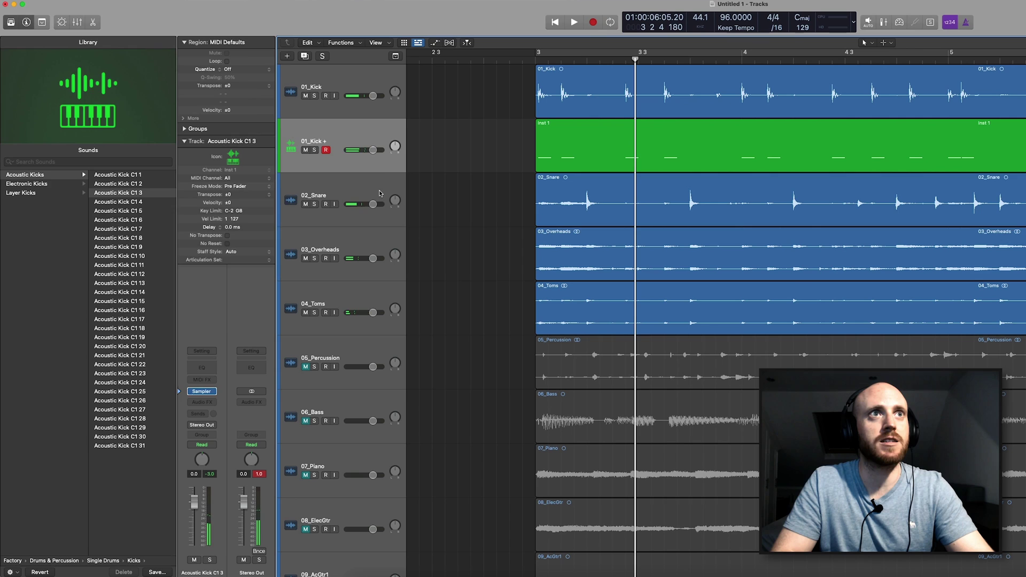
{"action": "left_click", "coordinate": [381, 194]}
{"action": "left_click", "coordinate": [107, 3]}
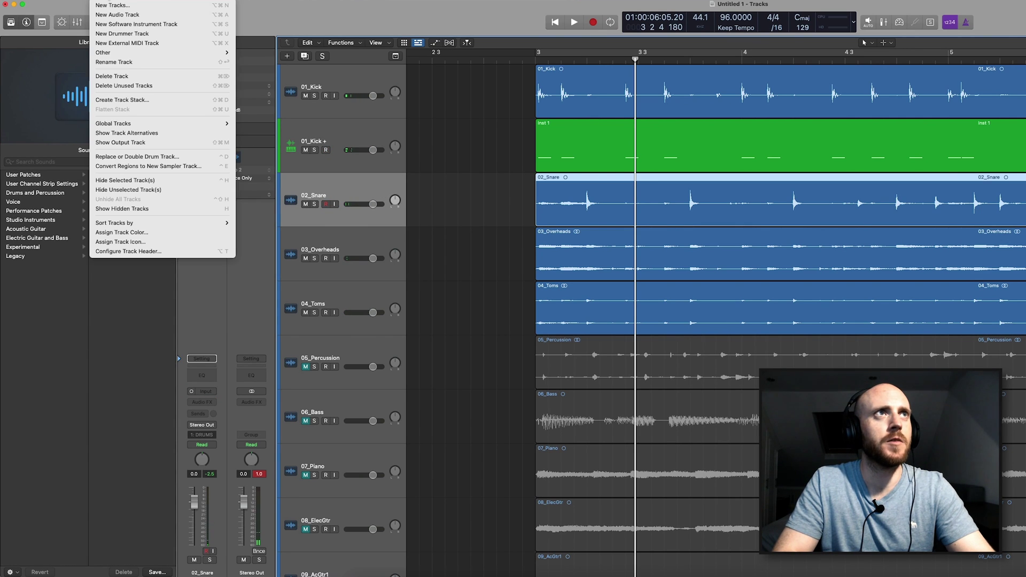
{"action": "left_click", "coordinate": [160, 157]}
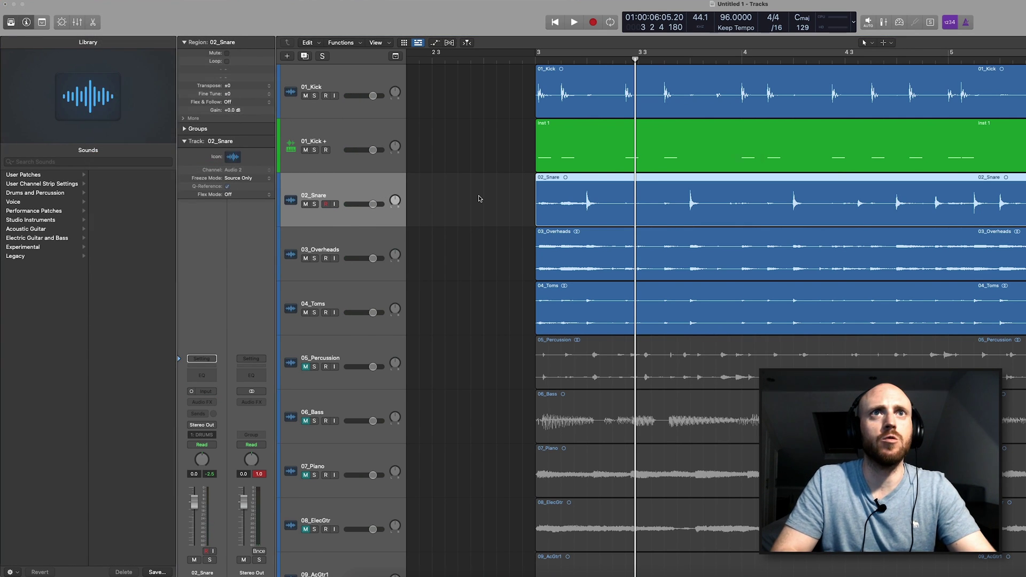
Step: Set the drum instrument to Snare and preview the trigger notes from bar 3
{"action": "left_click", "coordinate": [398, 135]}
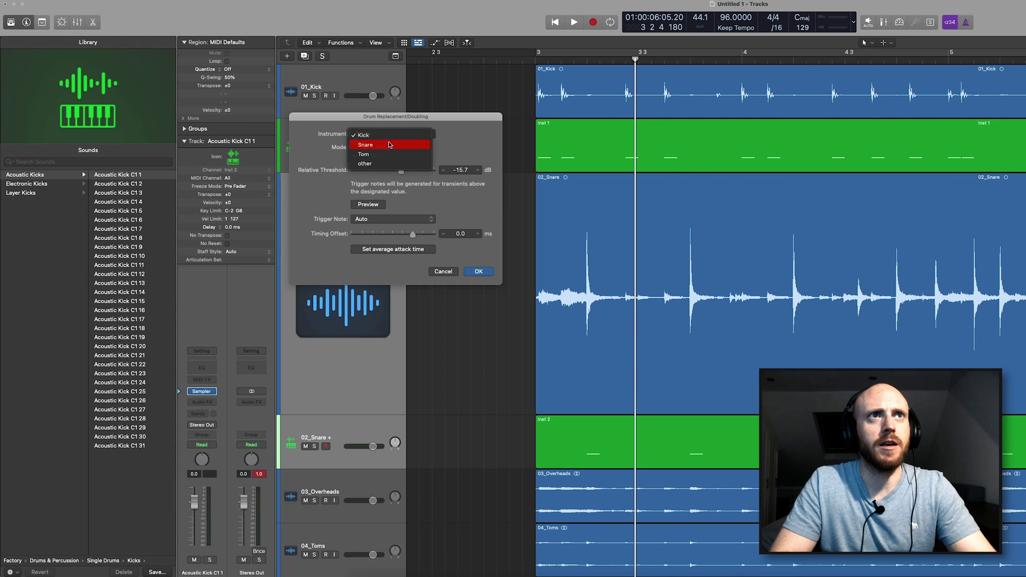
{"action": "left_click", "coordinate": [392, 143]}
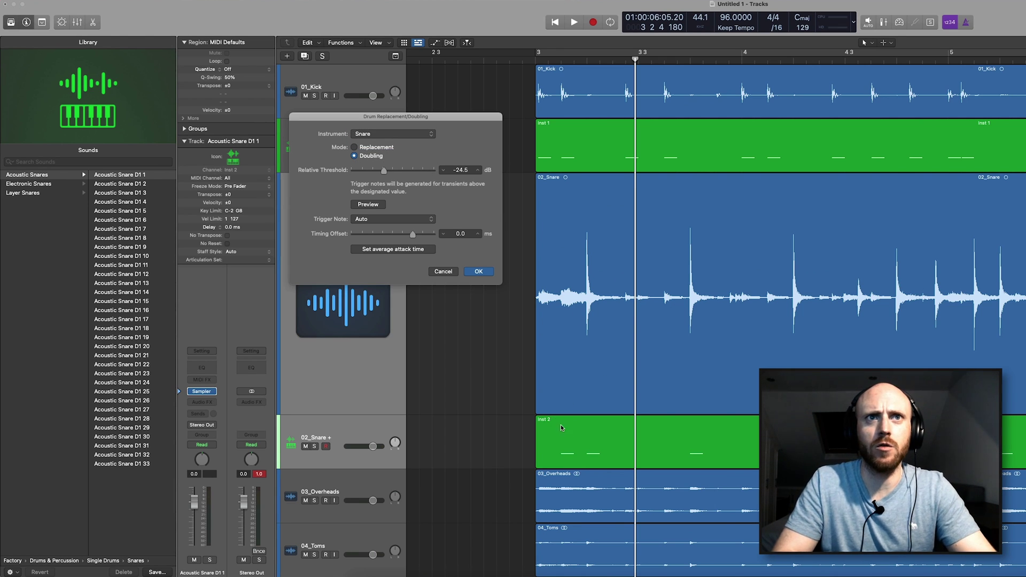
{"action": "left_click", "coordinate": [537, 60]}
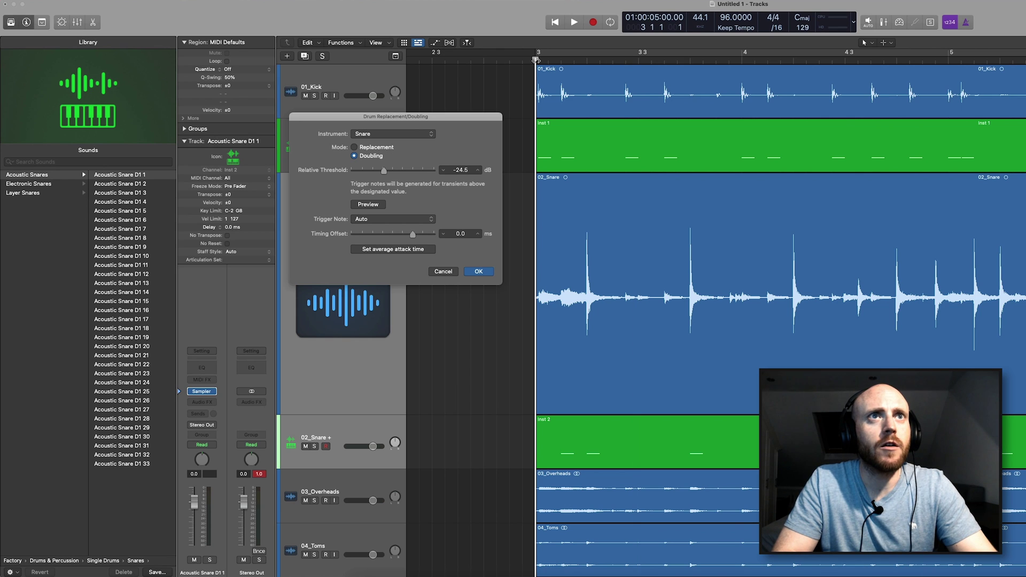
{"action": "left_click", "coordinate": [378, 203]}
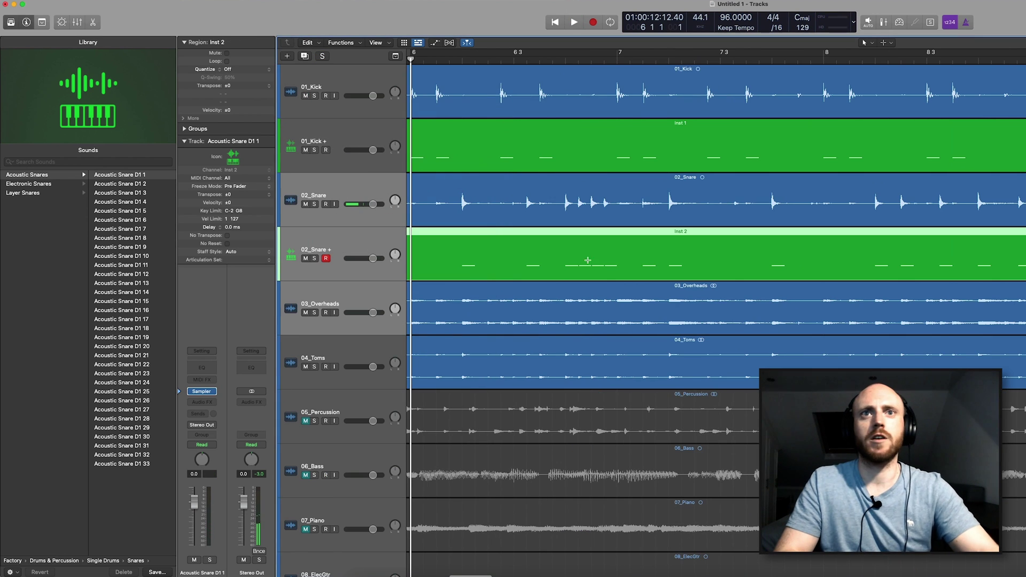
Step: Solo both snare tracks and select all 30 trigger notes in the Piano Roll
{"action": "scroll", "coordinate": [540, 250], "scroll_direction": "left", "scroll_amount": 5}
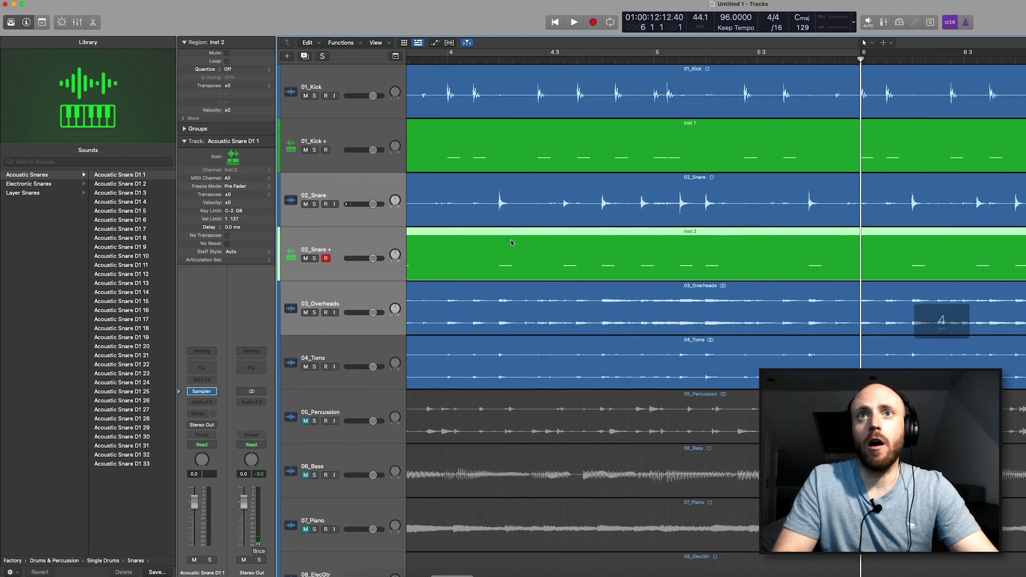
{"action": "scroll", "coordinate": [642, 245], "scroll_direction": "right", "scroll_amount": 8}
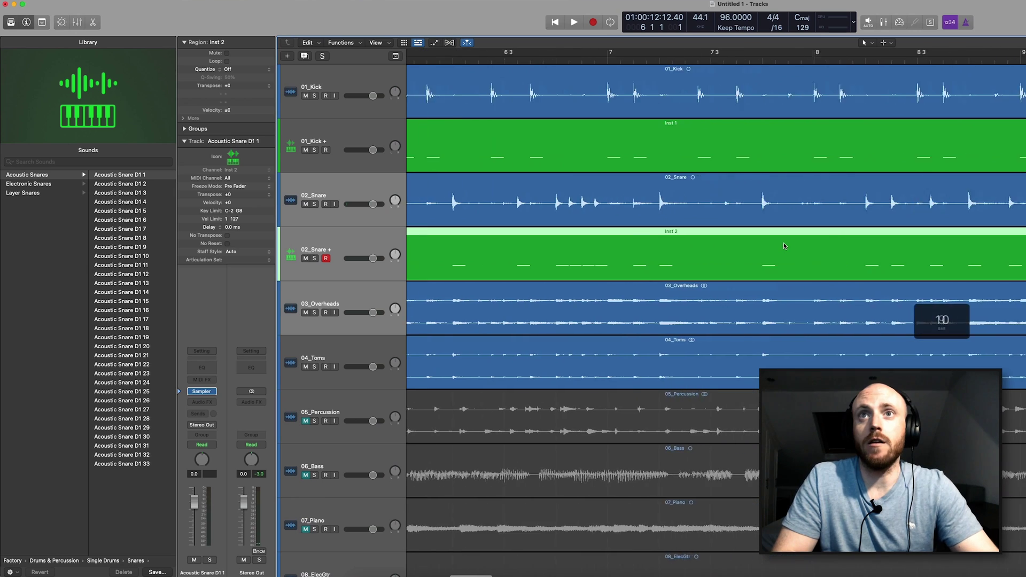
{"action": "left_click", "coordinate": [683, 59]}
{"action": "left_click_drag", "start_coordinate": [315, 204], "coordinate": [319, 253]}
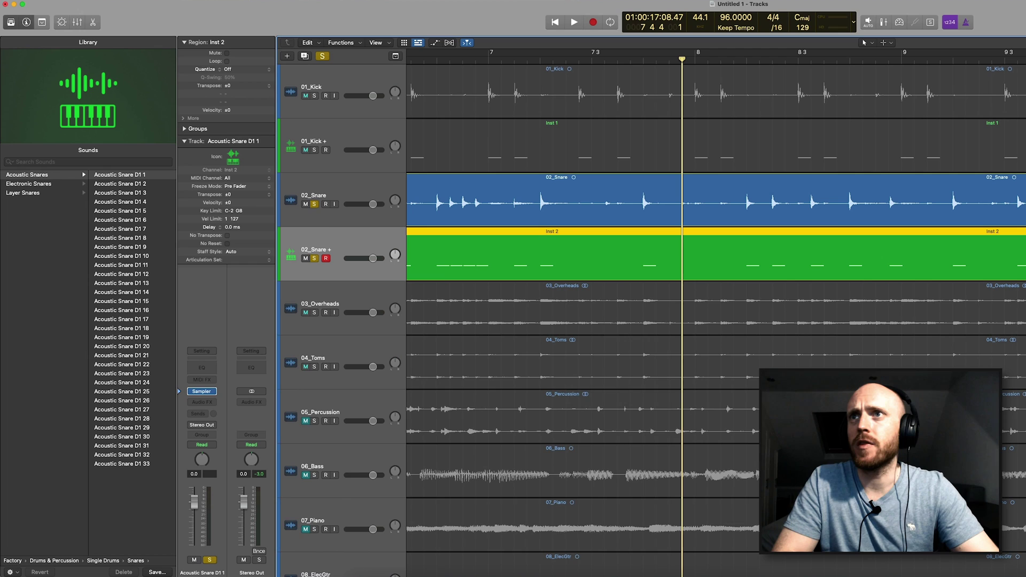
{"action": "key", "text": "e"}
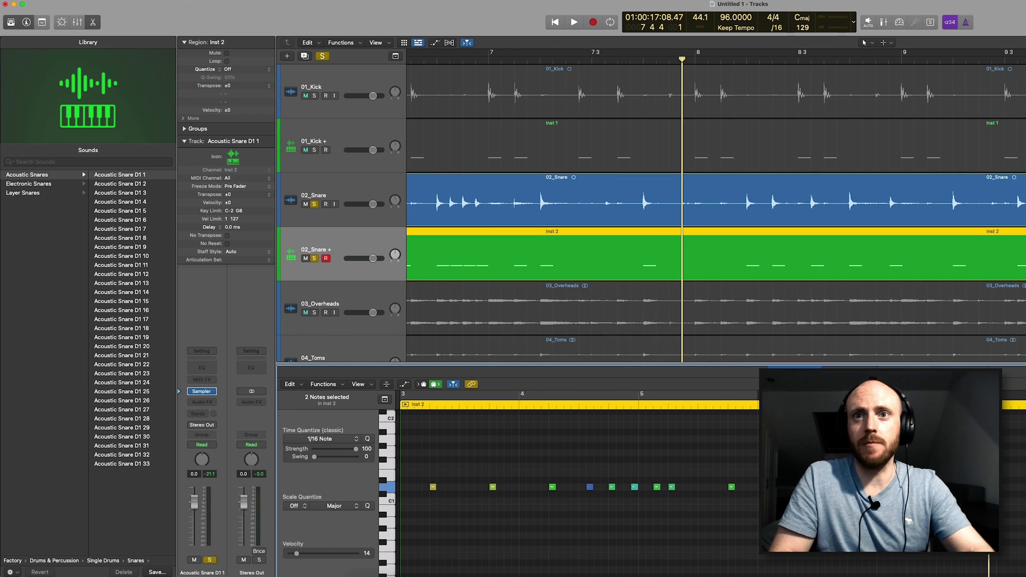
{"action": "key", "text": "super+a"}
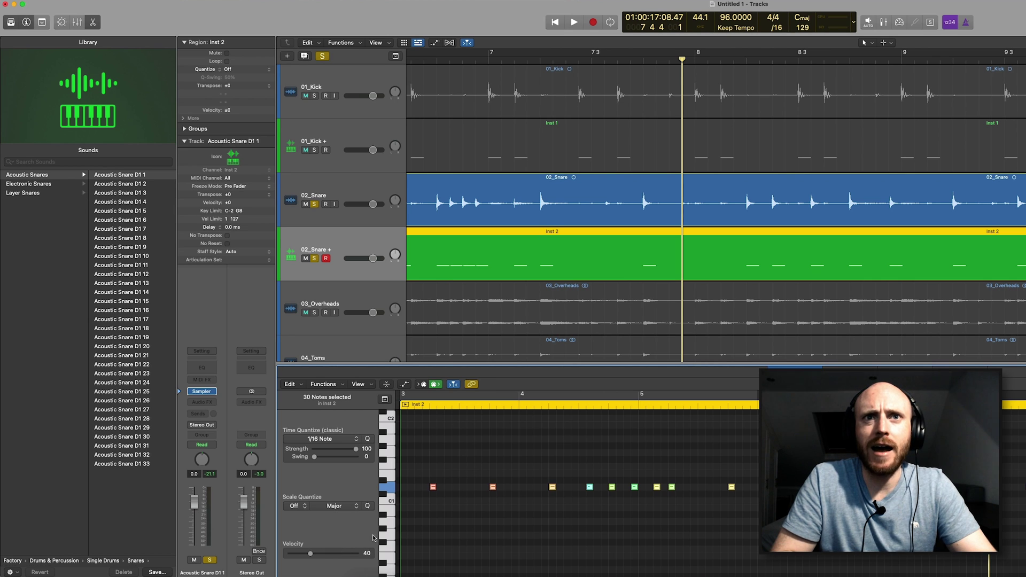
Step: Load an Acoustic Snare D1 sample onto 02_Snare + and keep the trigger track selected
{"action": "left_click", "coordinate": [111, 184]}
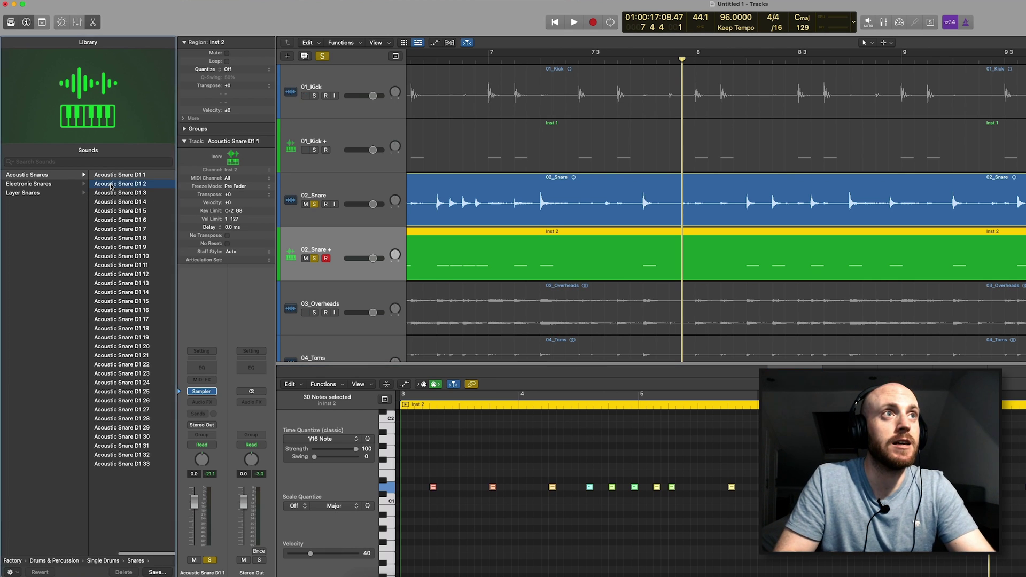
{"action": "left_click", "coordinate": [345, 188]}
{"action": "left_click", "coordinate": [341, 248]}
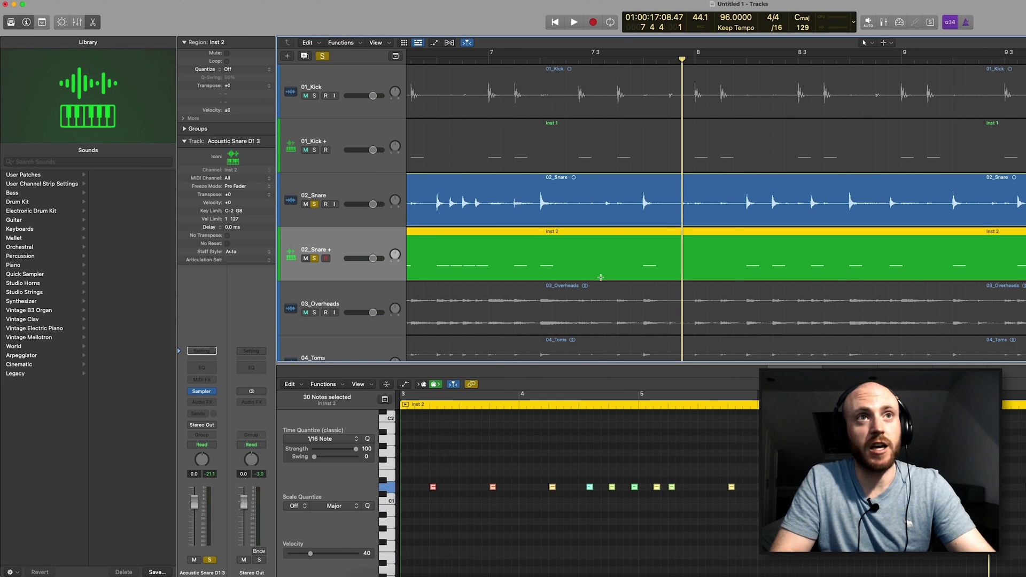
{"action": "scroll", "coordinate": [600, 277], "scroll_direction": "left", "scroll_amount": 15}
Step: Play the song, toggle Solo on 02_Snare + to compare, then clear solos and close the Piano Roll
{"action": "left_click", "coordinate": [585, 252]}
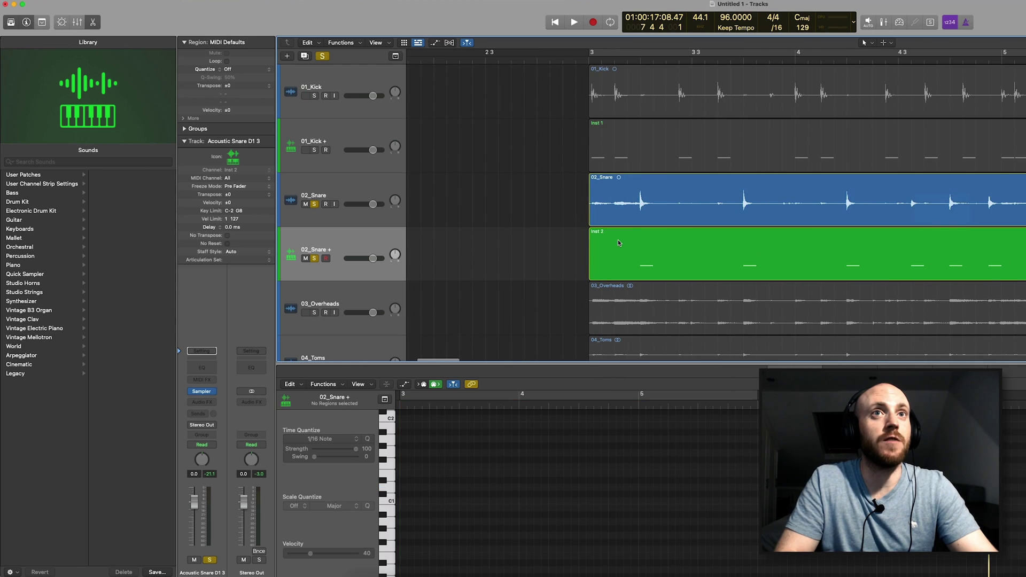
{"action": "left_click", "coordinate": [618, 243]}
{"action": "key", "text": "space"}
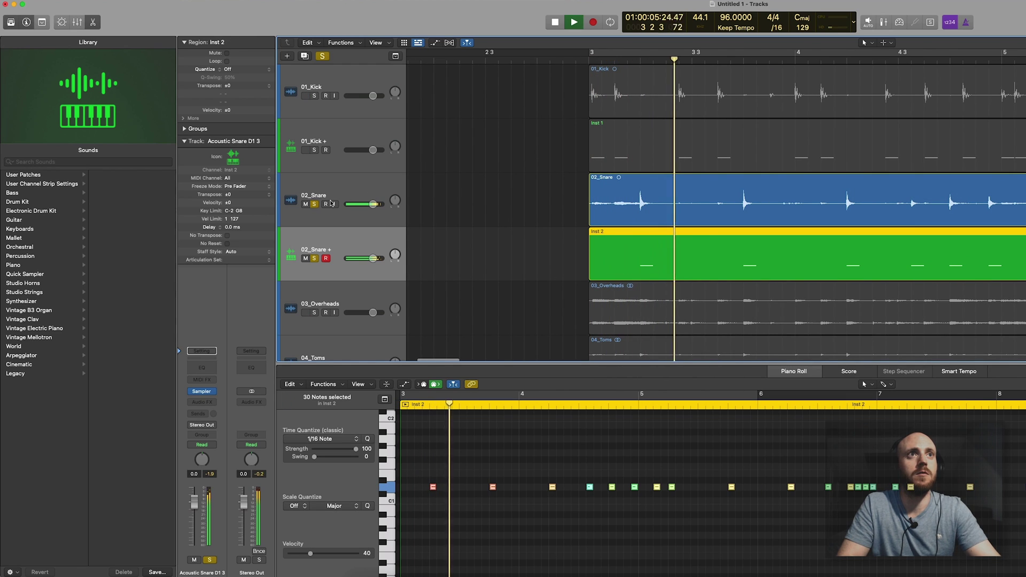
{"action": "left_click", "coordinate": [314, 258]}
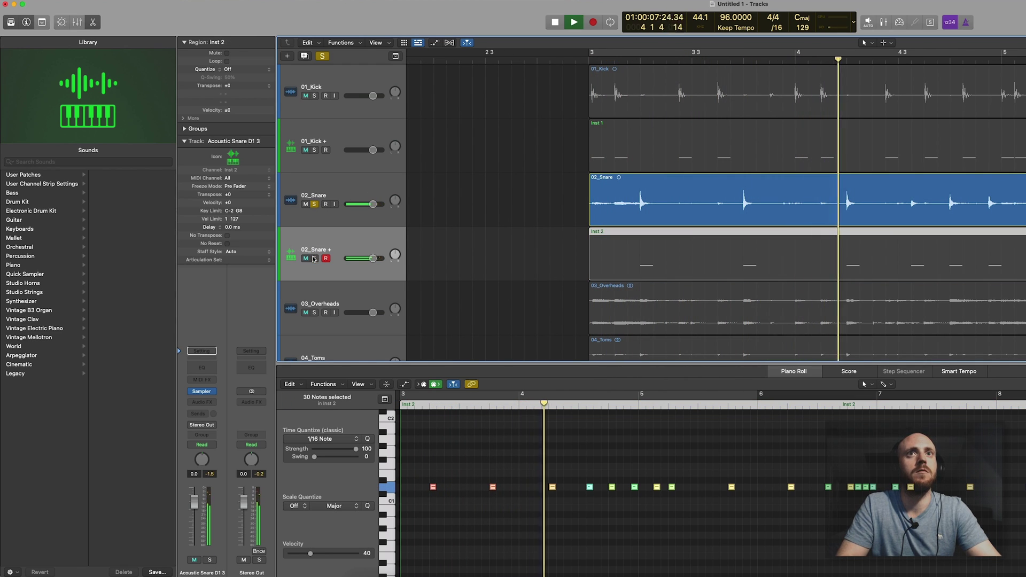
{"action": "left_click", "coordinate": [314, 258]}
{"action": "left_click", "coordinate": [314, 258], "text": "alt"}
{"action": "left_click", "coordinate": [314, 257]}
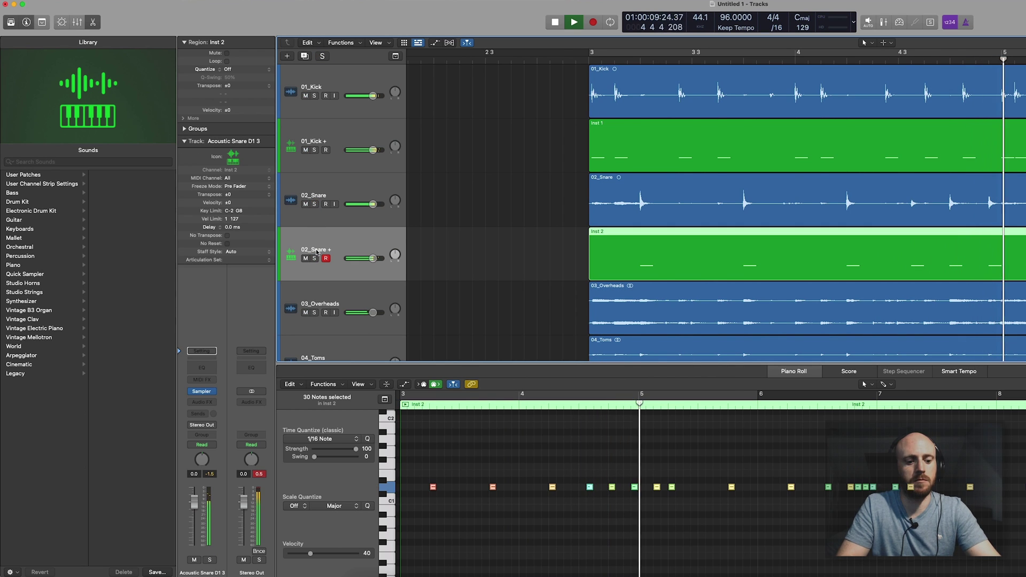
{"action": "key", "text": "p"}
Step: Toggle Mute on both trigger tracks to compare, leaving them audible with 01_Kick + selected
{"action": "scroll", "coordinate": [455, 235], "scroll_direction": "down", "scroll_amount": 5}
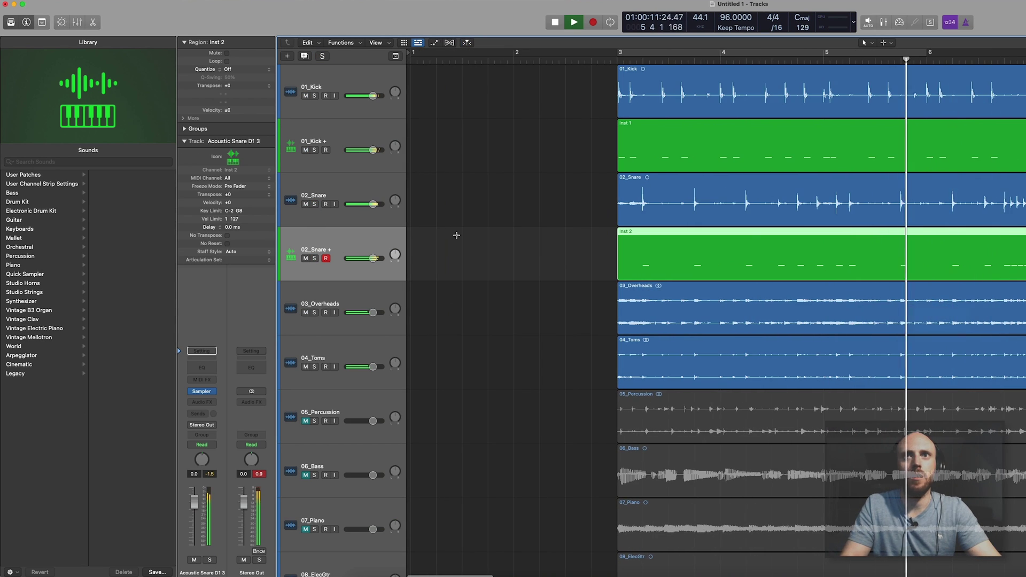
{"action": "scroll", "coordinate": [456, 235], "scroll_direction": "down", "scroll_amount": 5}
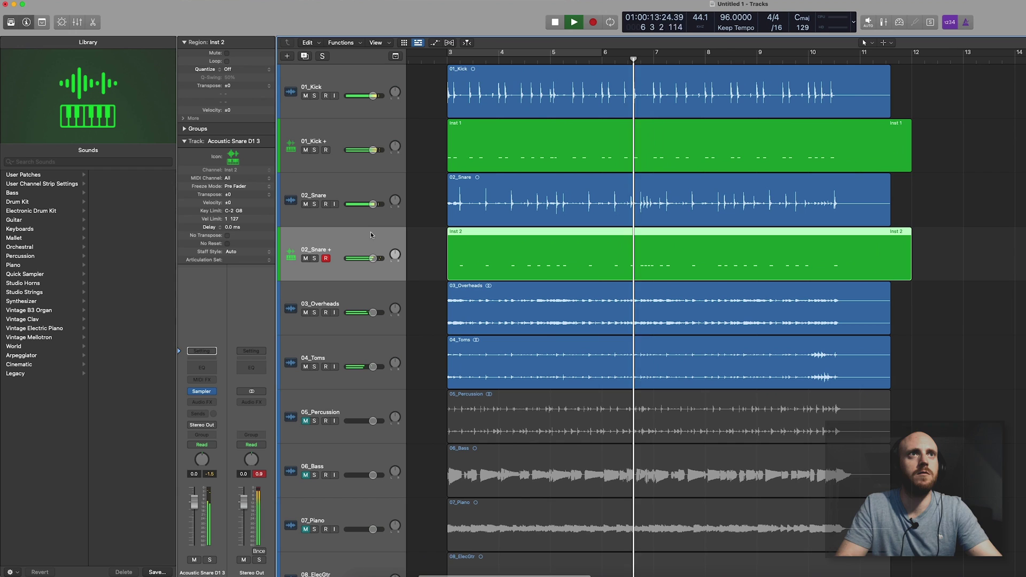
{"action": "left_click", "coordinate": [326, 161], "text": "super"}
{"action": "left_click", "coordinate": [305, 149]}
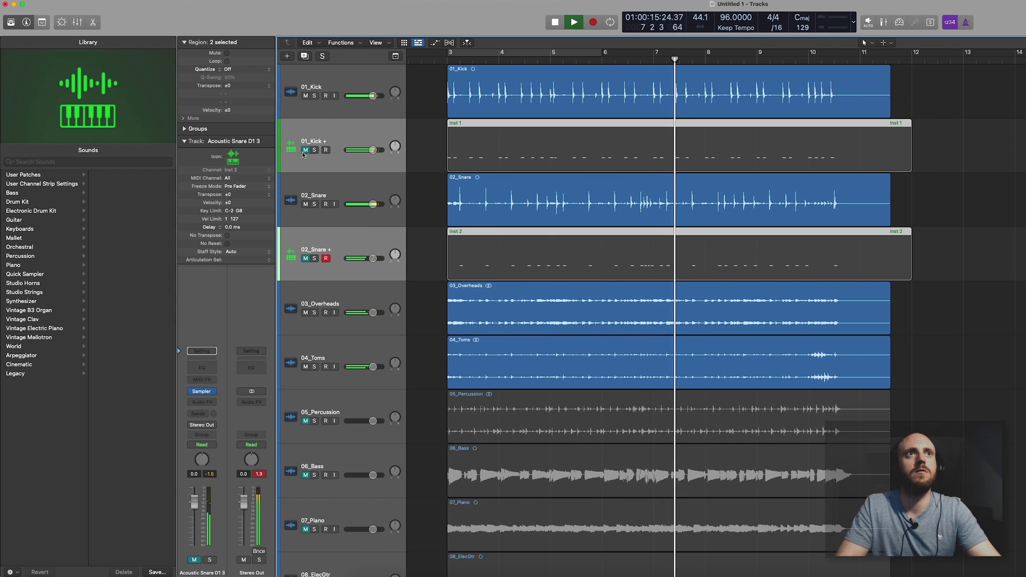
{"action": "left_click", "coordinate": [305, 150]}
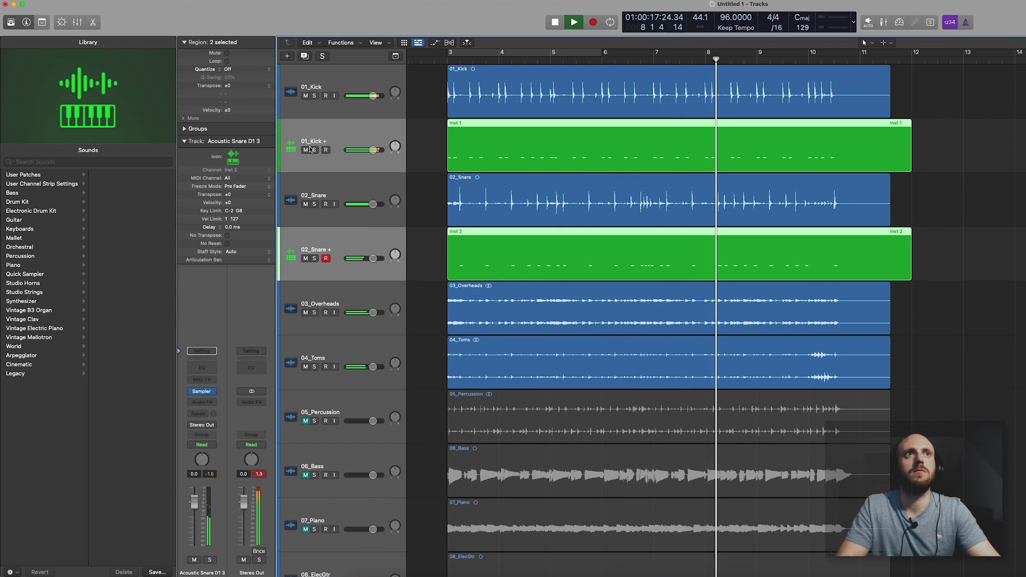
{"action": "left_click", "coordinate": [306, 150]}
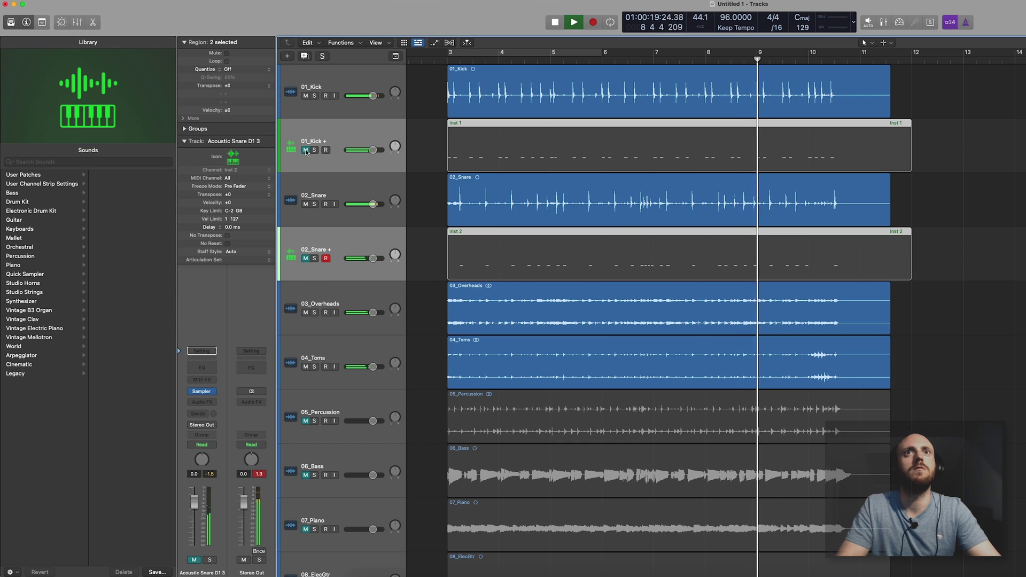
{"action": "left_click", "coordinate": [306, 150]}
{"action": "left_click", "coordinate": [344, 146]}
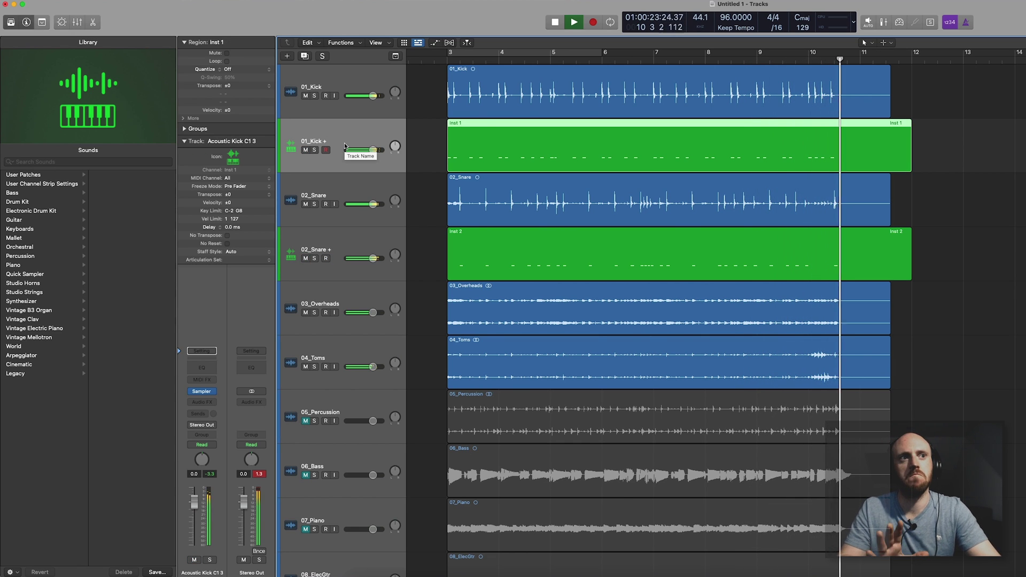
Step: Stop playback around bar 10 beat 3
{"action": "key", "text": "space"}
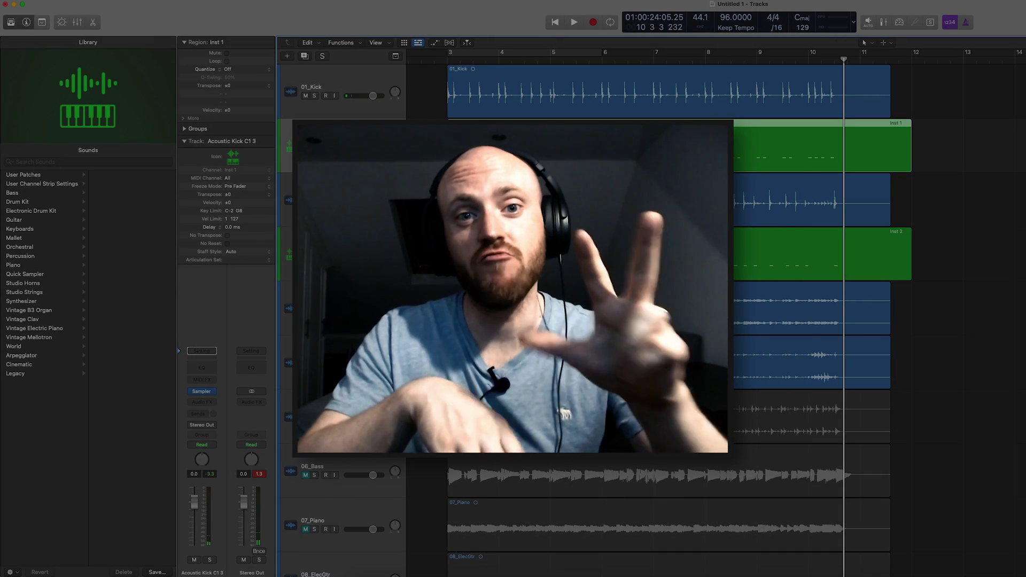